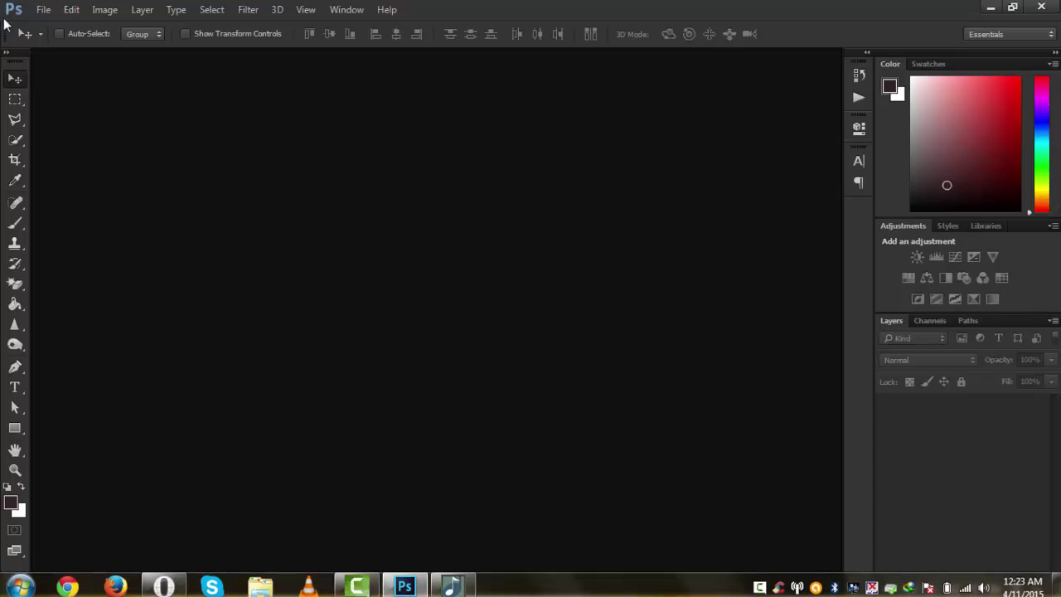
# - Create a 1920 × 1080 px, 72 ppi document with a white background, named Metel
pyautogui.click(43, 9)
pyautogui.hotkey('ctrl', 'n')
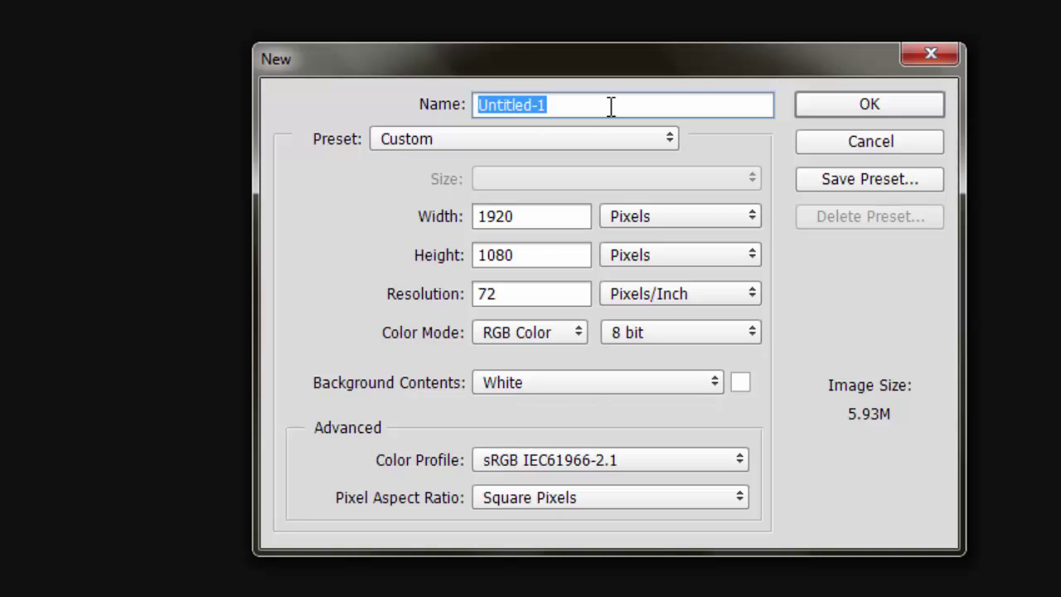
pyautogui.write('mETEL')
pyautogui.press('BackSpace')
pyautogui.press('BackSpace')
pyautogui.press('BackSpace')
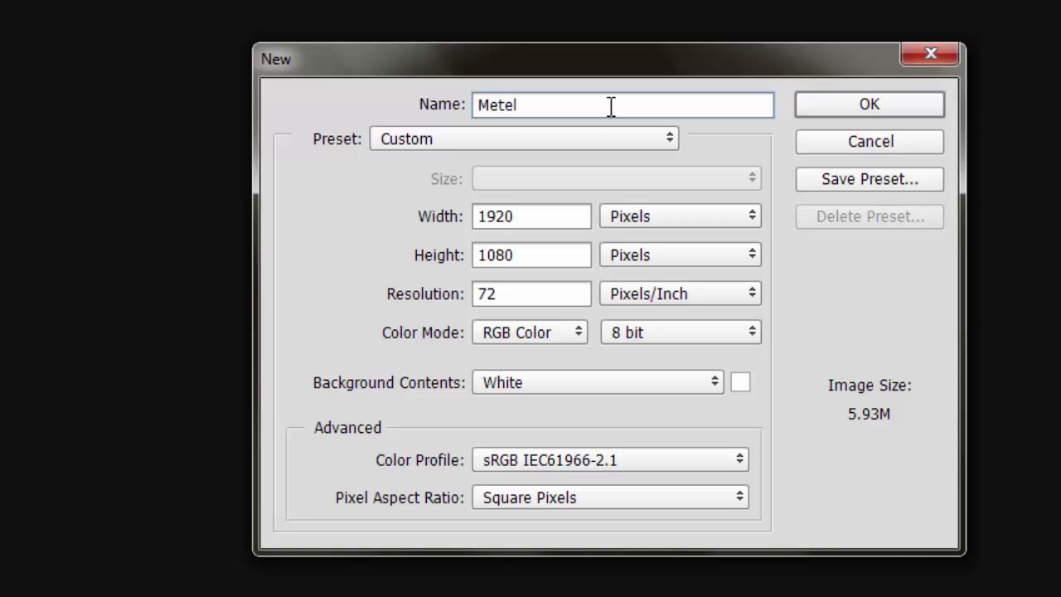
pyautogui.click(903, 99)
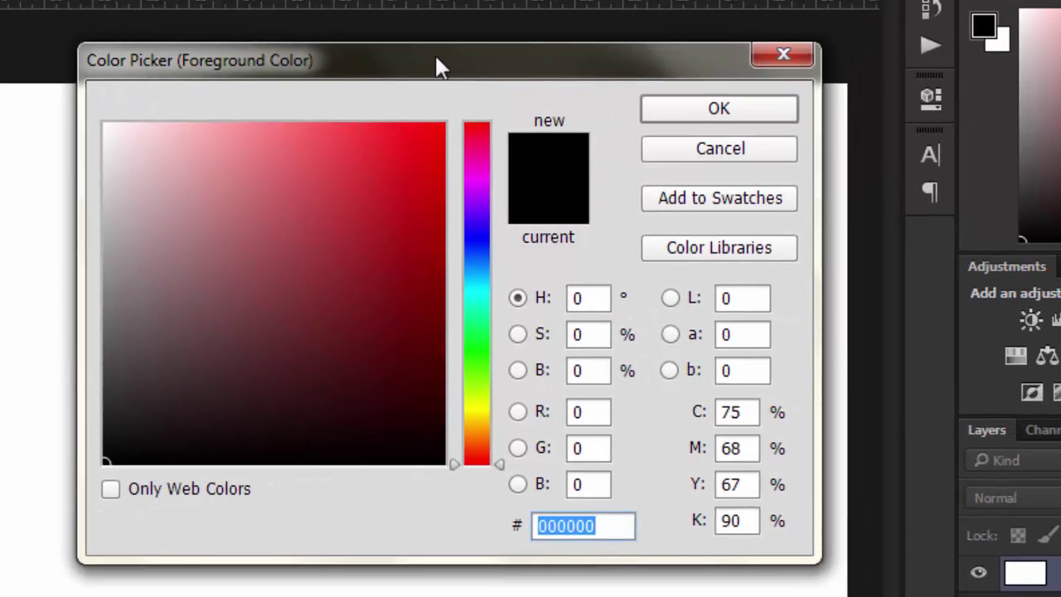
# - Set the foreground colour to hex 332222 and fill the background with it
pyautogui.moveTo(436, 53); pyautogui.dragTo(232, 72)
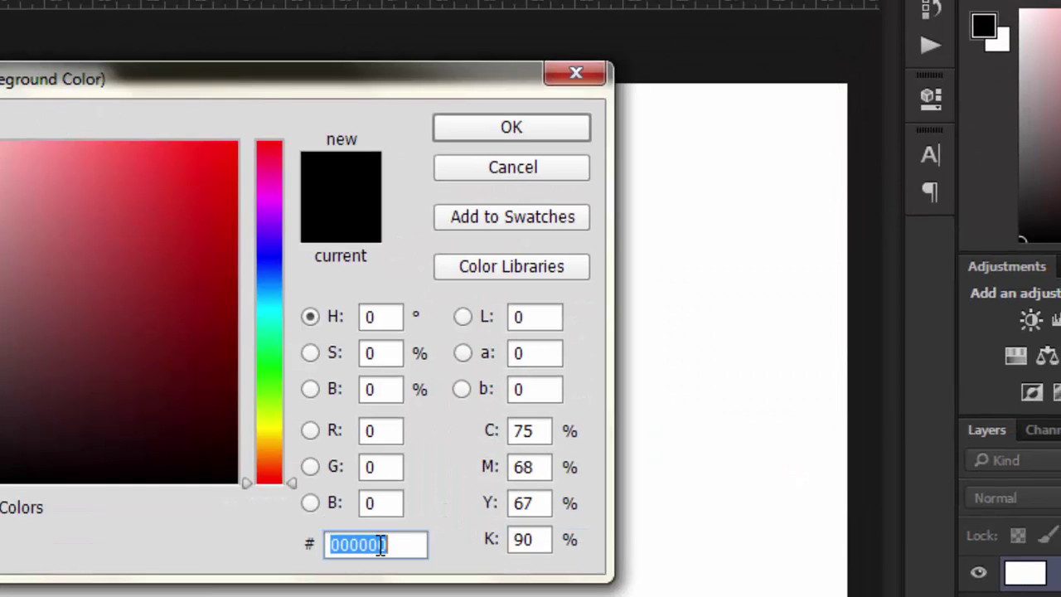
pyautogui.write('33')
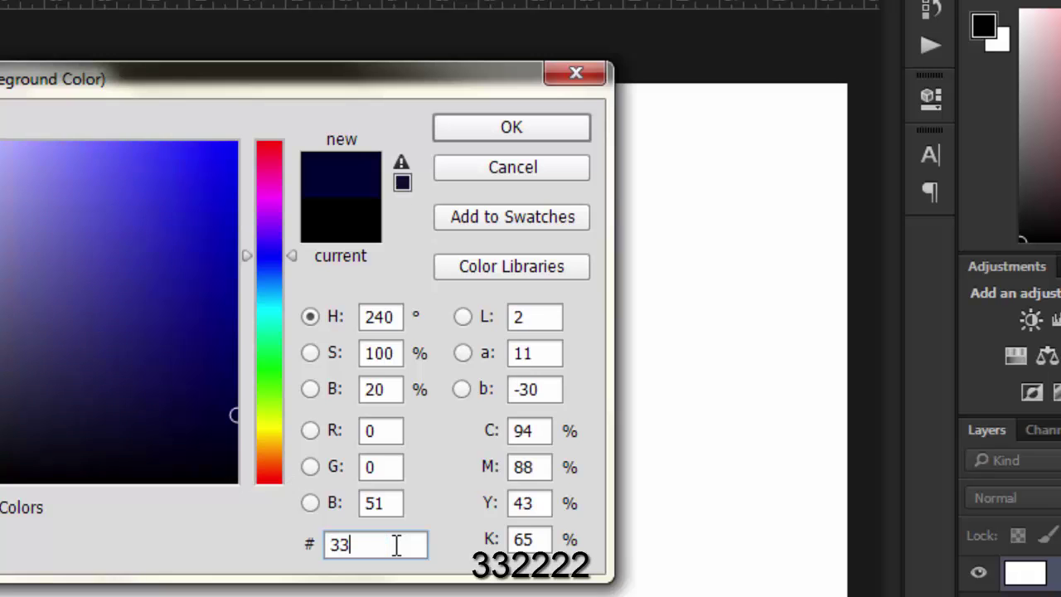
pyautogui.write('2222')
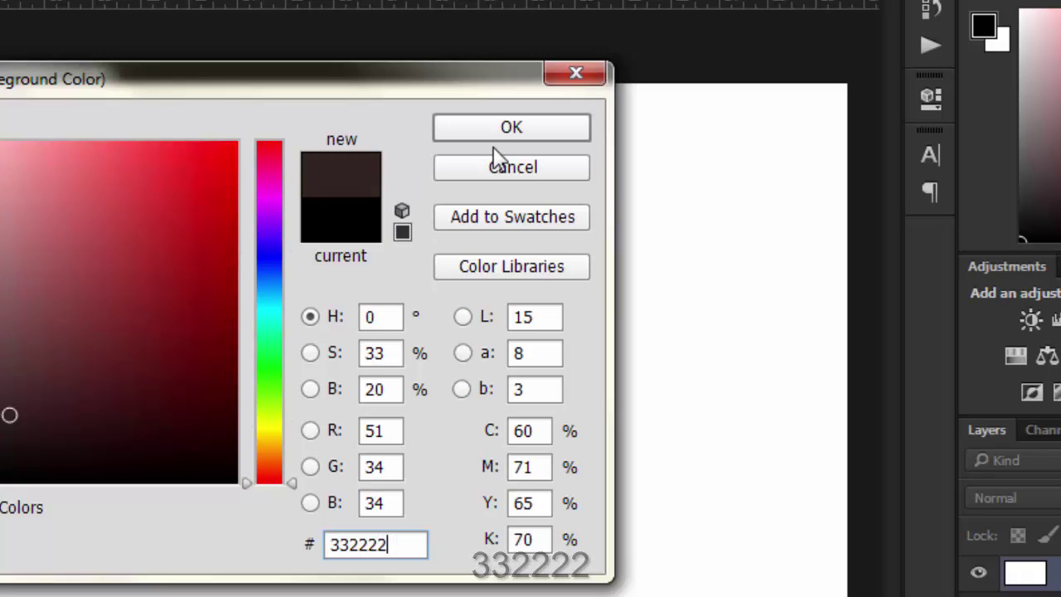
pyautogui.click(496, 135)
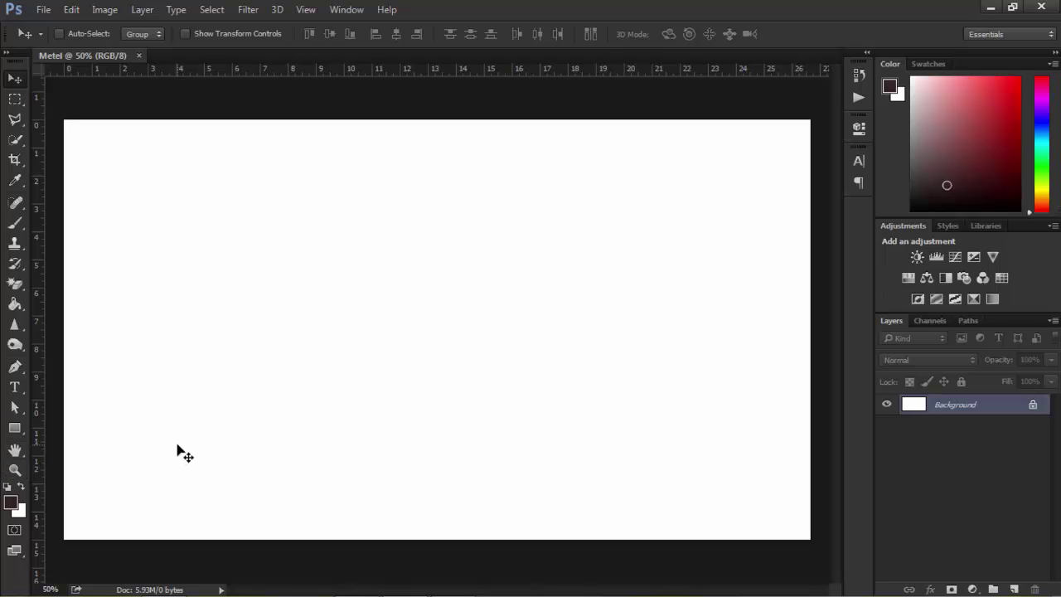
pyautogui.hotkey('alt', 'BackSpace')
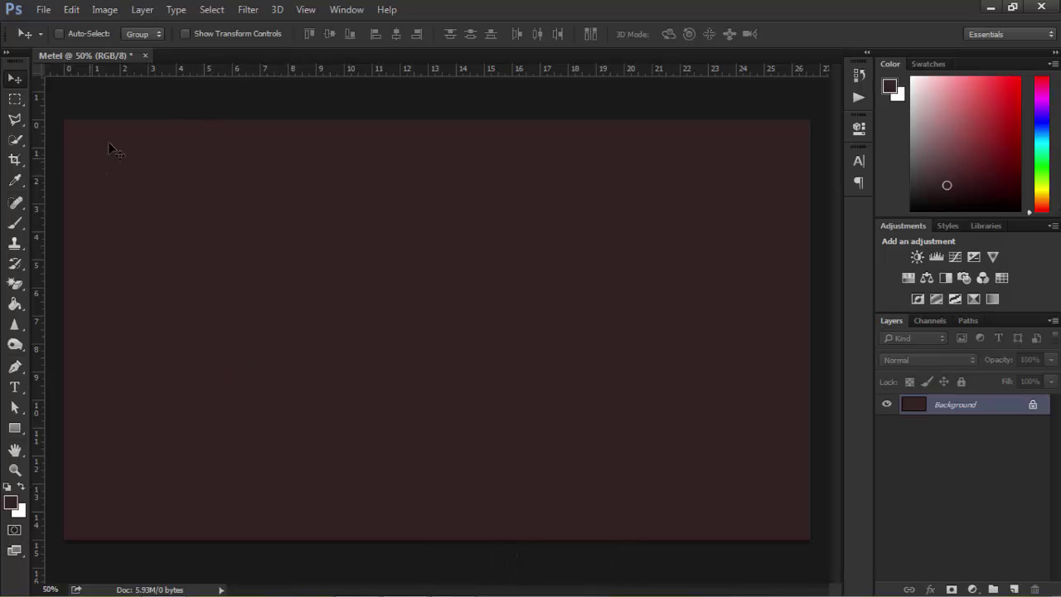
# - Add a capitalised ONE SHOOT text line on the canvas with the Type tool
pyautogui.press('t')
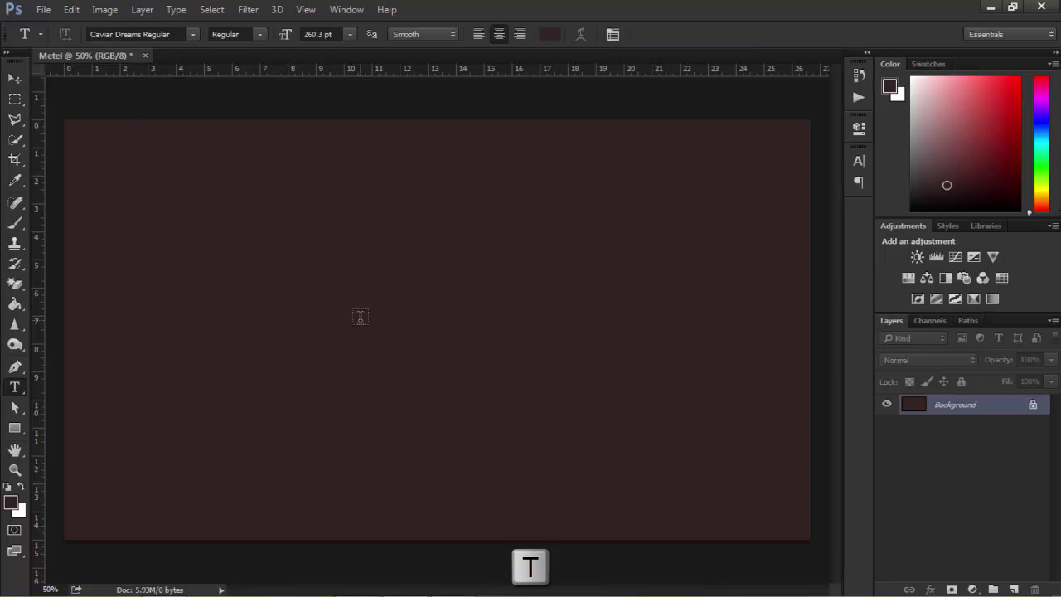
pyautogui.click(360, 319)
pyautogui.press('capslock')
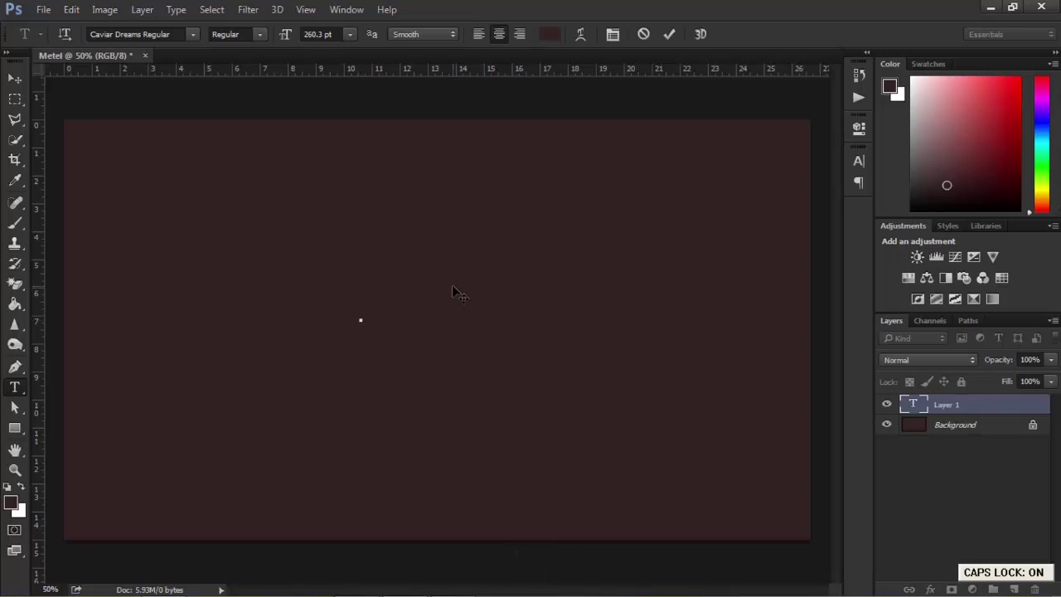
pyautogui.write('ME')
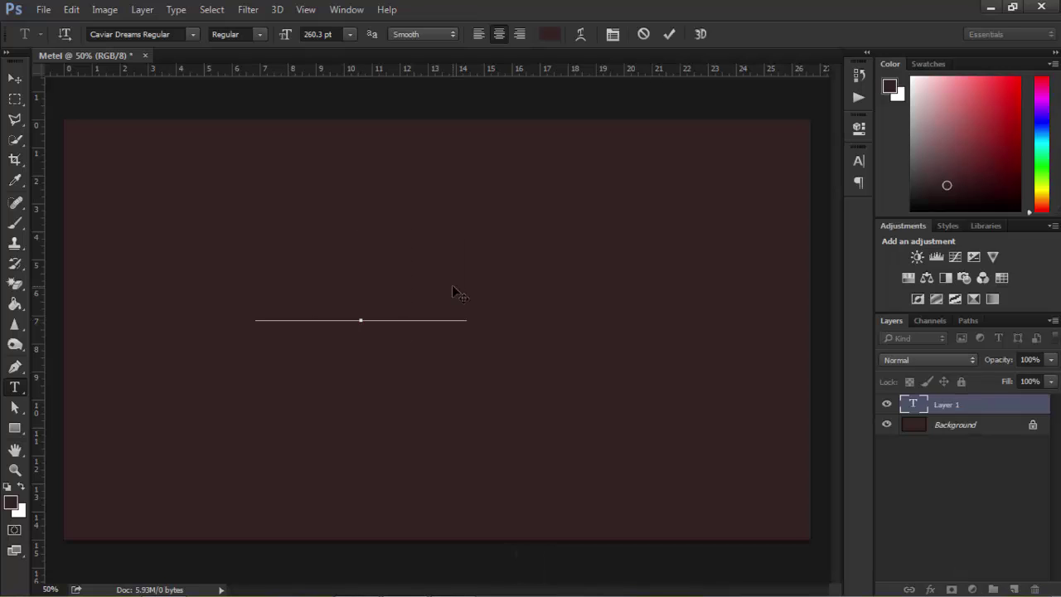
pyautogui.write('TEL')
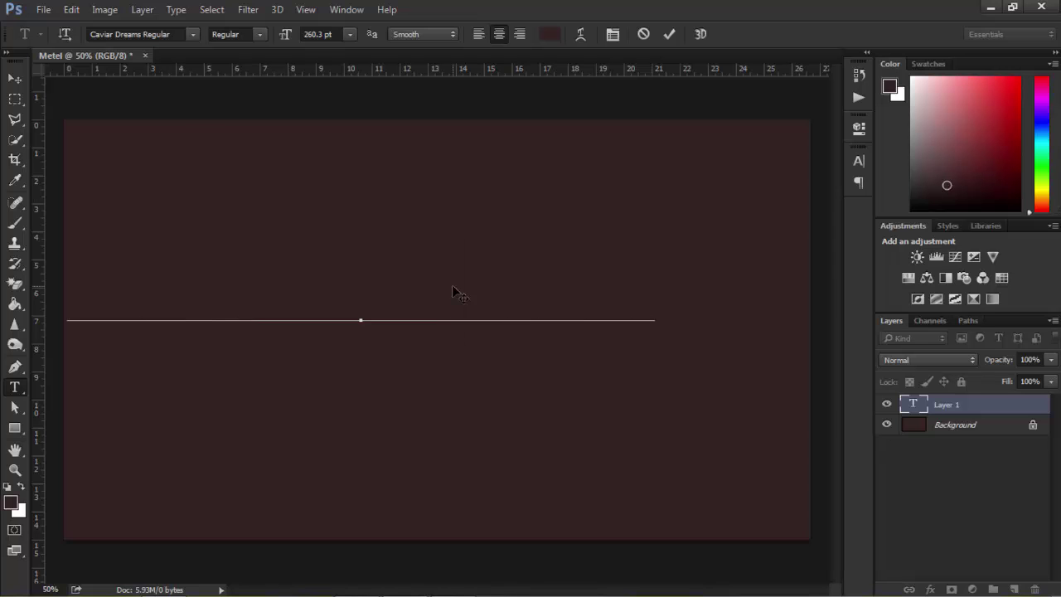
# - Make the whole ONE SHOOT text white with Smooth anti-aliasing and commit it
pyautogui.hotkey('ctrl', 'a')
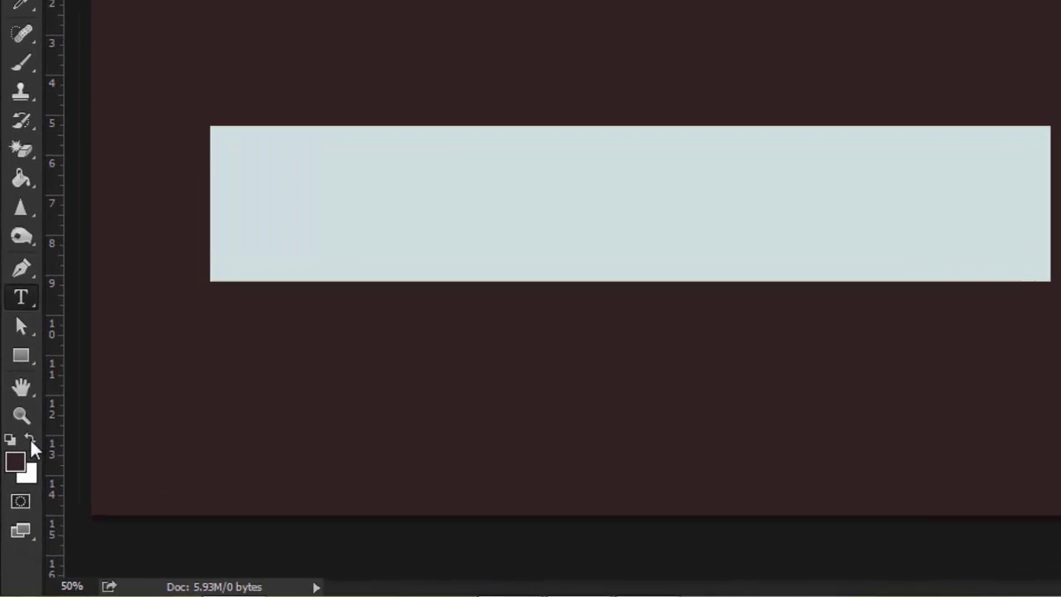
pyautogui.click(30, 438)
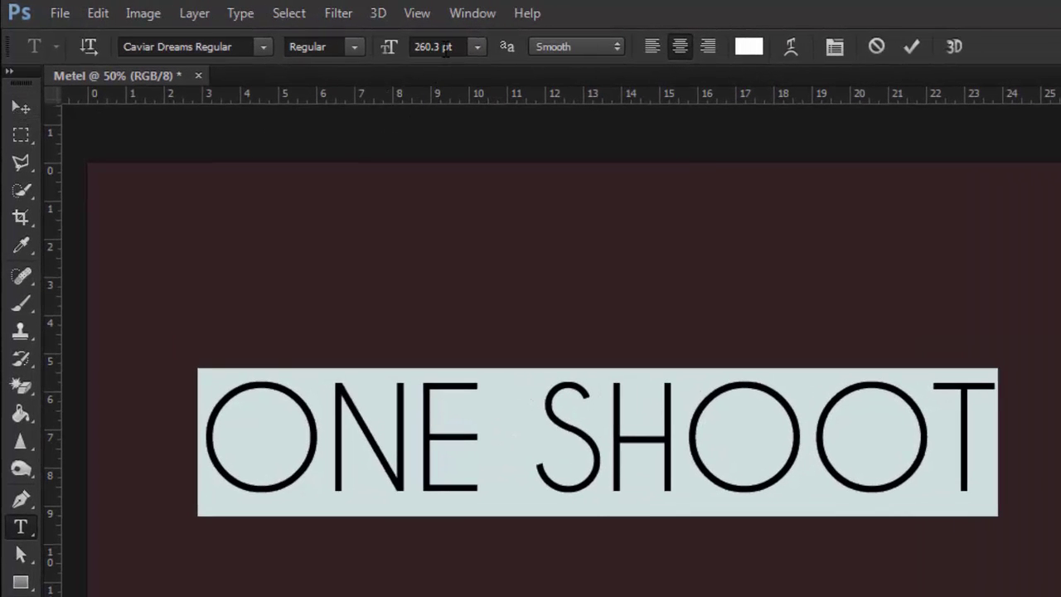
pyautogui.click(537, 51)
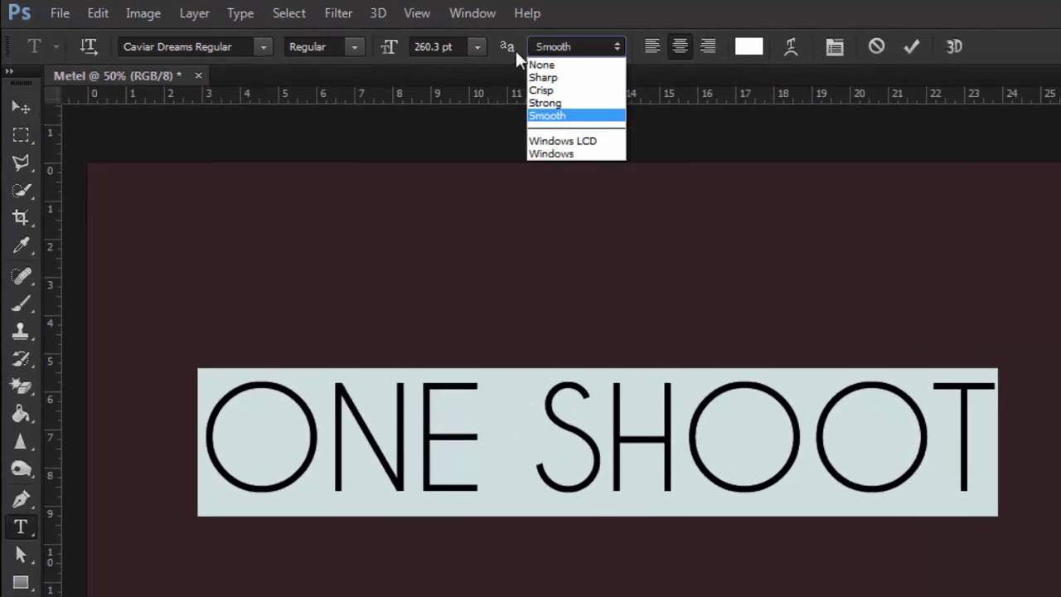
pyautogui.click(566, 118)
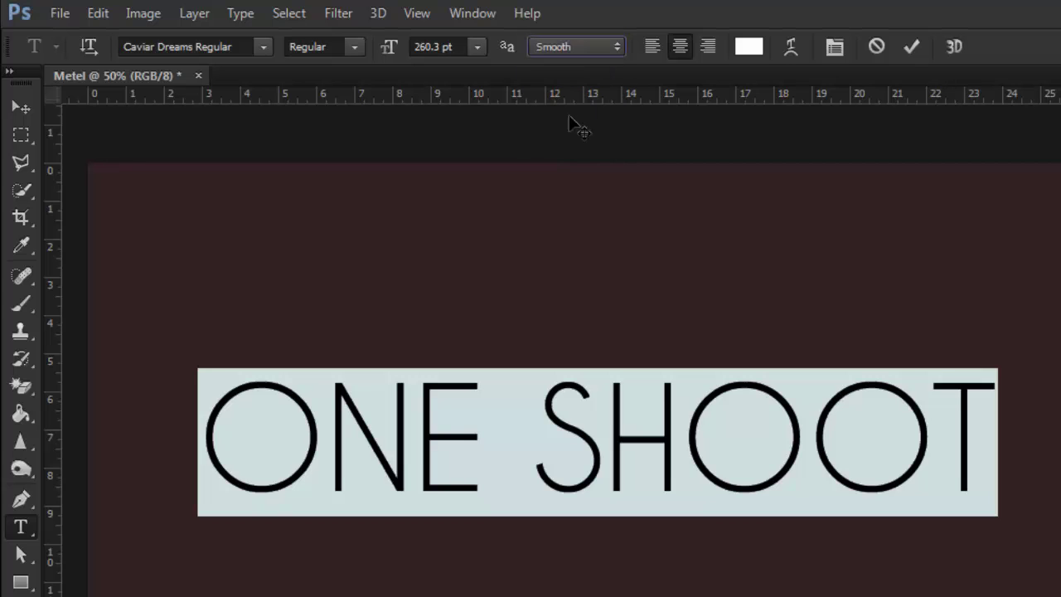
pyautogui.click(29, 108)
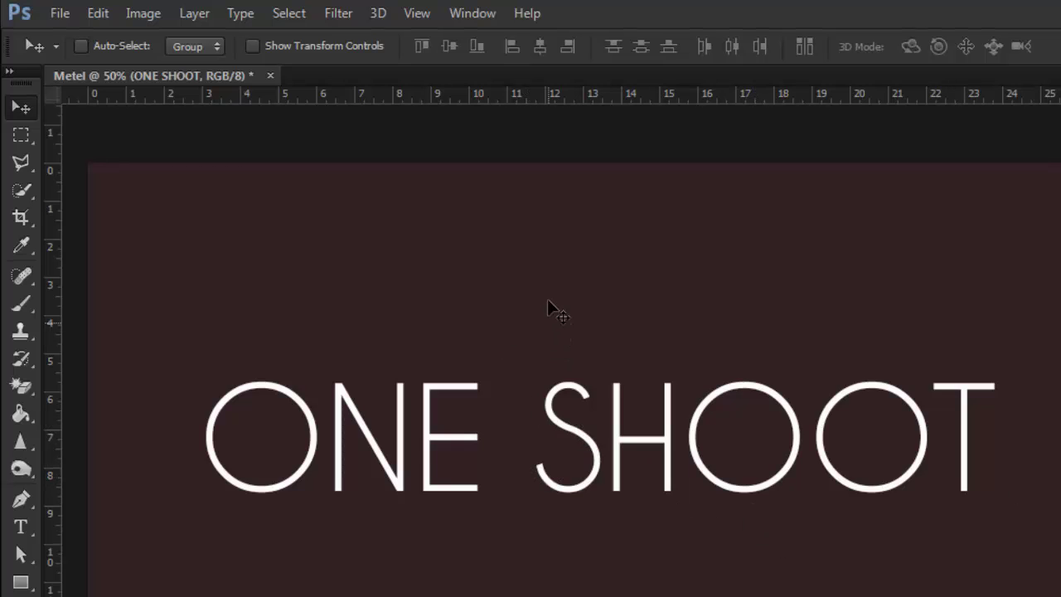
# - Align the ONE SHOOT text to the canvas's vertical and horizontal centres, then deselect
pyautogui.hotkey('ctrl', 'a')
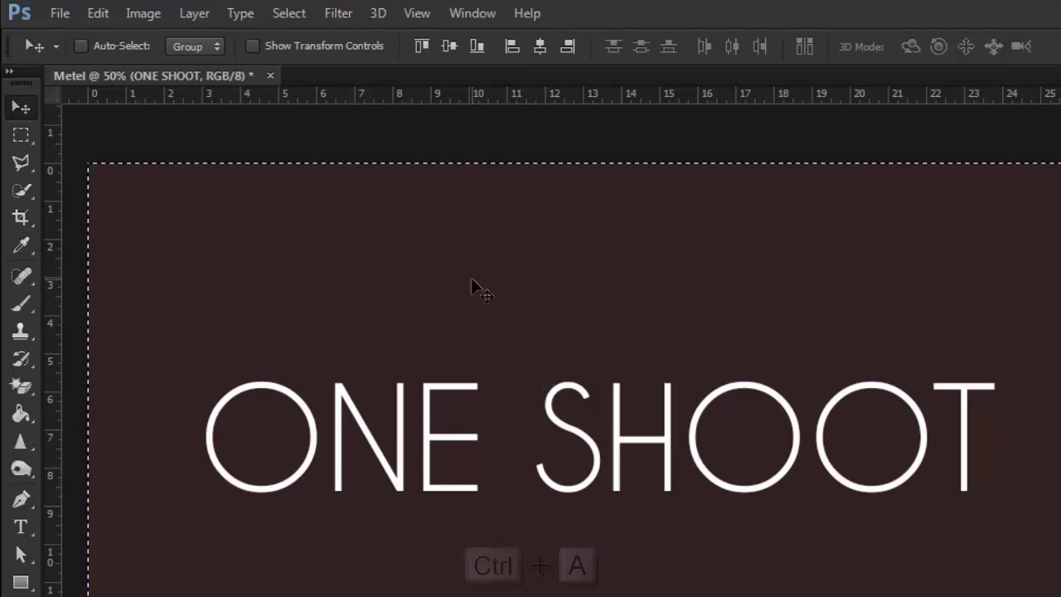
pyautogui.click(20, 108)
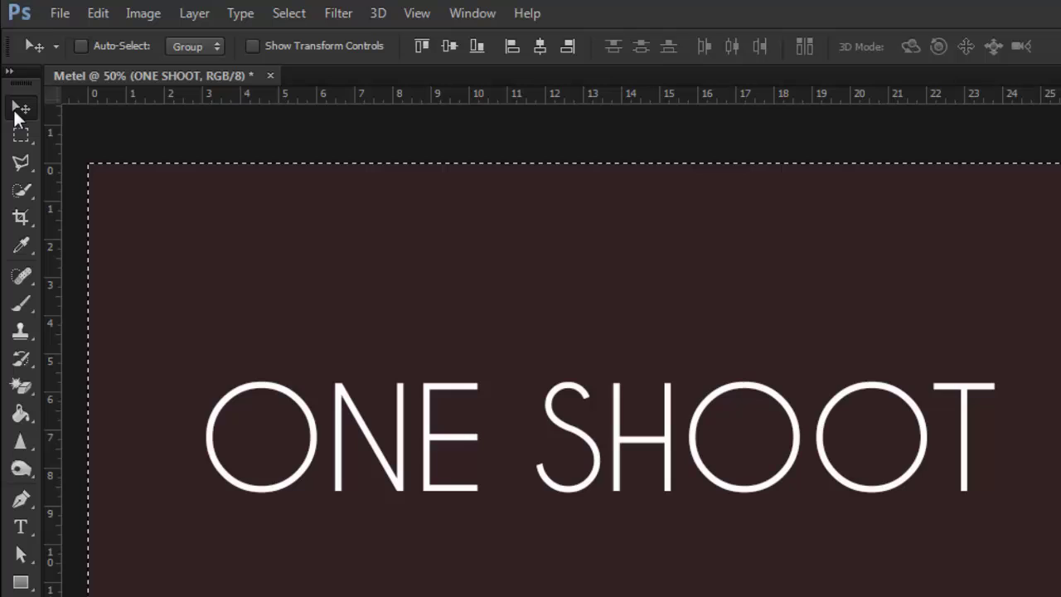
pyautogui.click(440, 48)
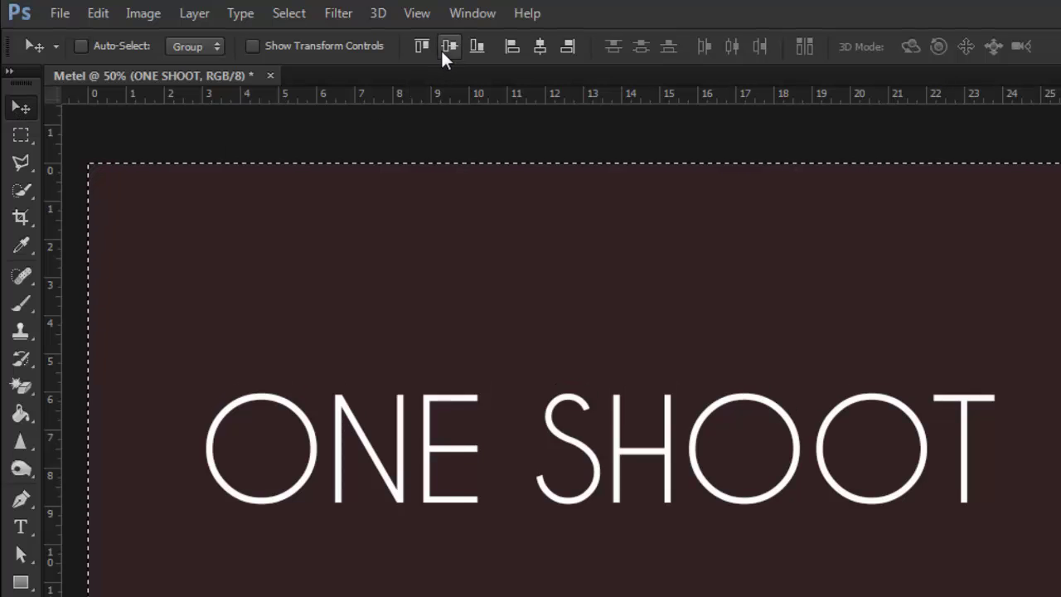
pyautogui.click(540, 48)
pyautogui.hotkey('ctrl', 'd')
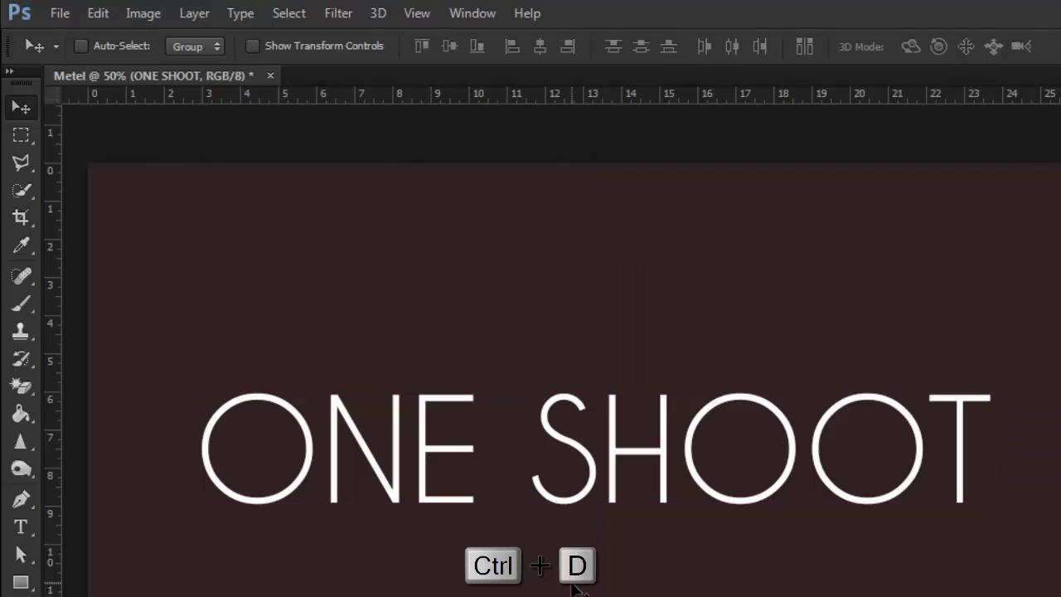
# - Add a new empty layer above the text and name it Metel
pyautogui.press('capslock')
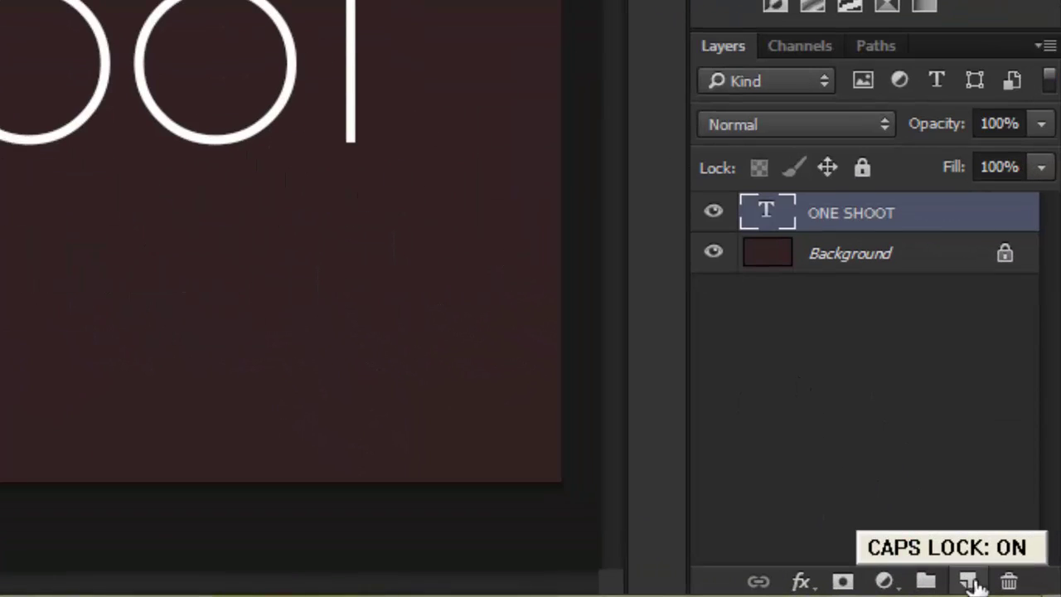
pyautogui.click(969, 580)
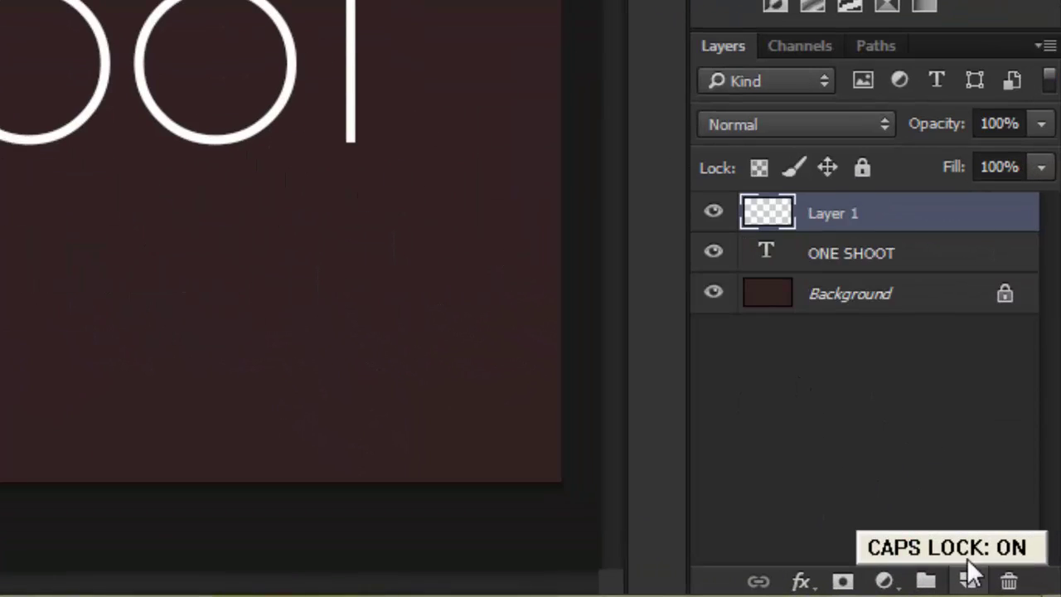
pyautogui.doubleClick(837, 215)
pyautogui.press('capslock')
pyautogui.write('mET')
pyautogui.press('BackSpace')
pyautogui.press('BackSpace')
pyautogui.press('BackSpace')
pyautogui.press('capslock')
pyautogui.press('capslock')
pyautogui.write('M')
pyautogui.press('capslock')
pyautogui.write('etel')
pyautogui.press('Return')
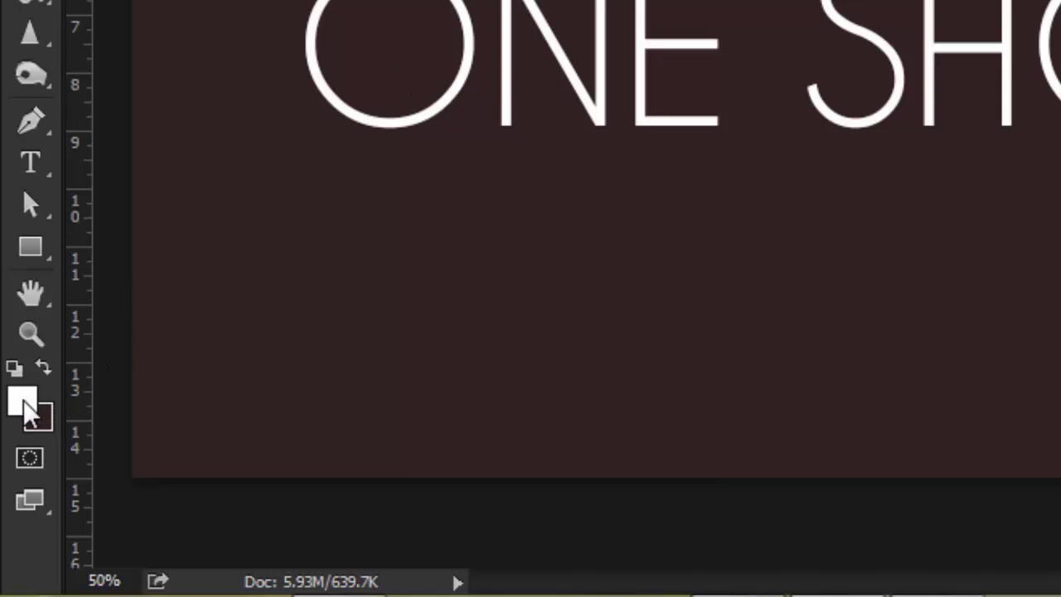
# - Fill the Metel layer with black and lower its opacity to 90%
pyautogui.click(25, 406)
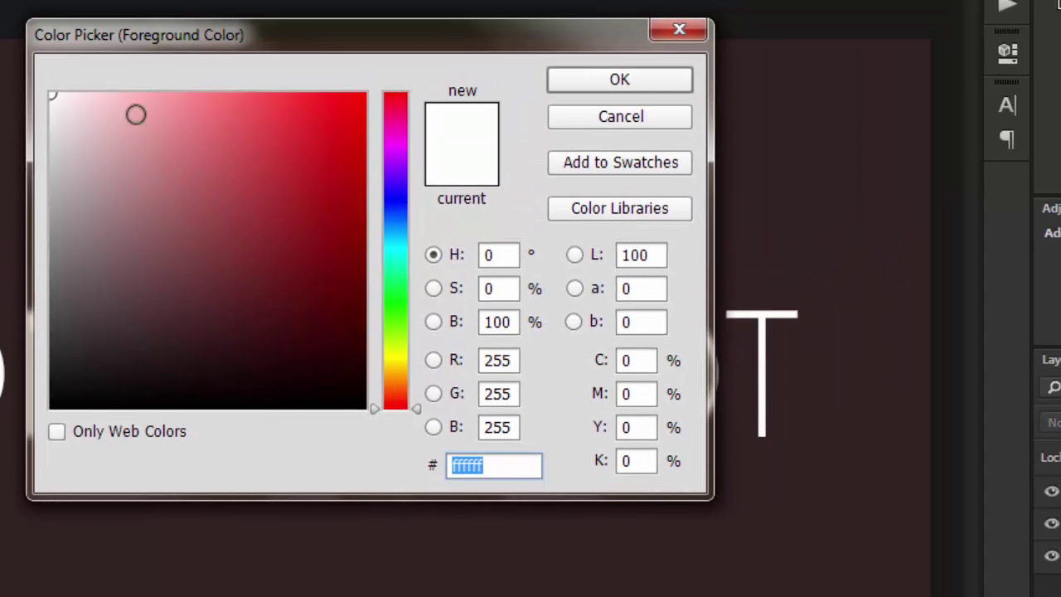
pyautogui.moveTo(147, 249)
pyautogui.mouseDown()
pyautogui.moveTo(123, 315)
pyautogui.moveTo(53, 428)
pyautogui.moveTo(48, 418)
pyautogui.mouseUp()
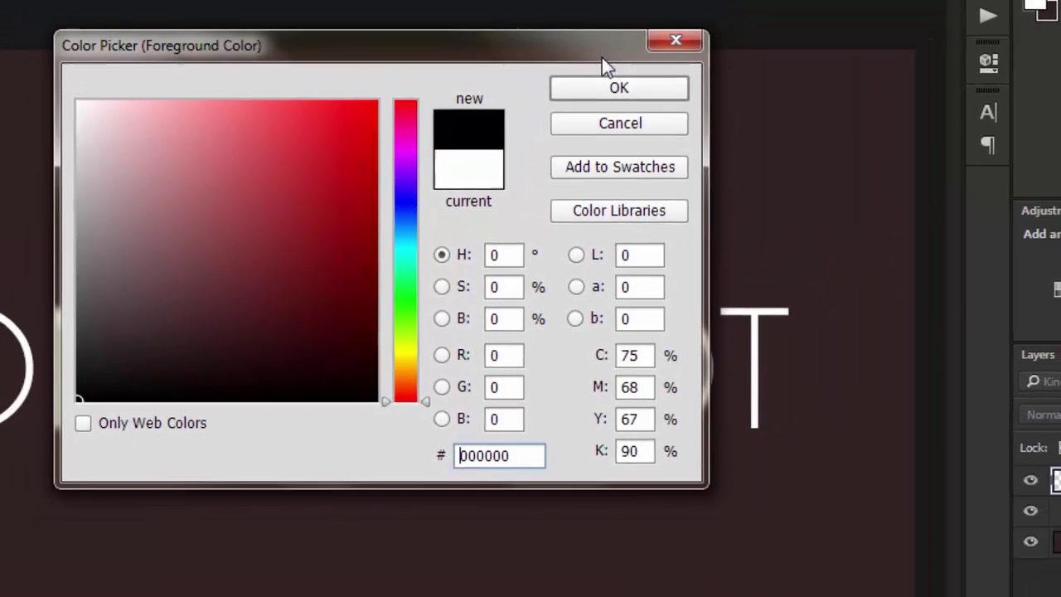
pyautogui.click(616, 88)
pyautogui.hotkey('alt', 'BackSpace')
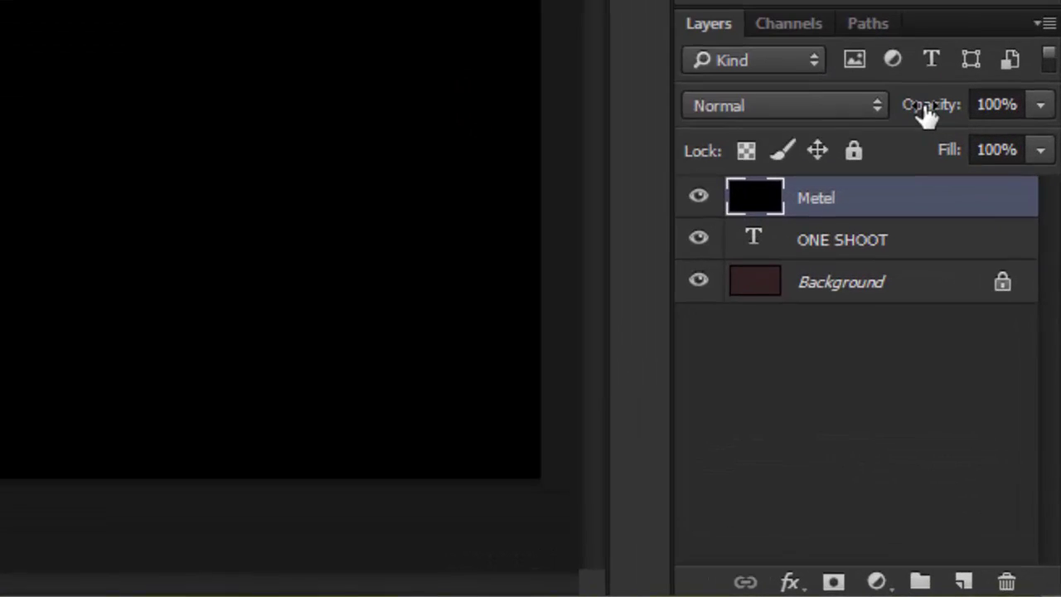
pyautogui.moveTo(991, 362); pyautogui.dragTo(988, 363)
pyautogui.moveTo(913, 112); pyautogui.dragTo(907, 112)
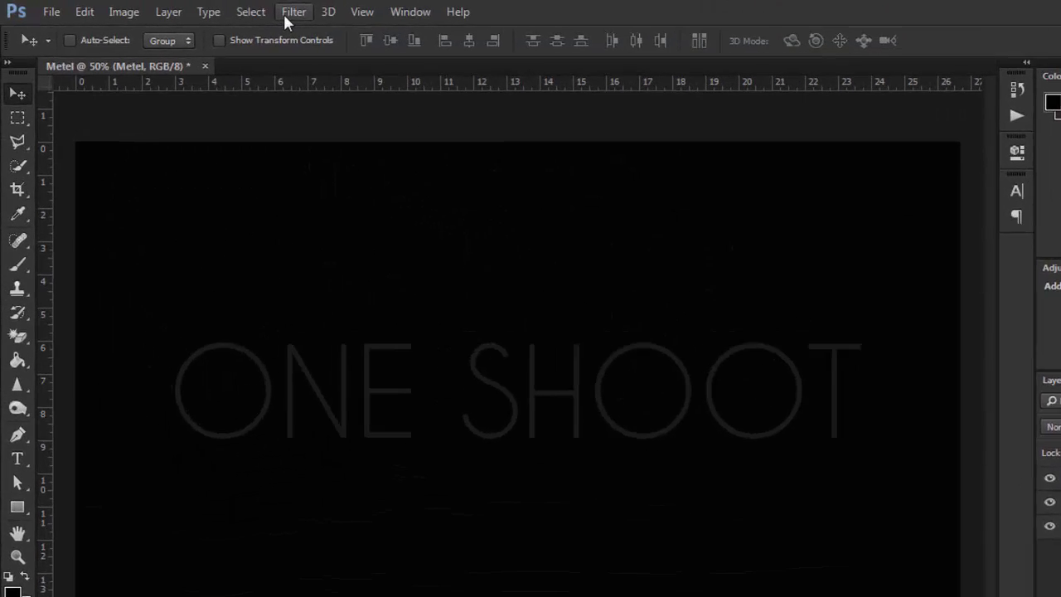
# - Set up a Render > Lens Flare at 110% brightness, centre placed left of middle
pyautogui.click(247, 10)
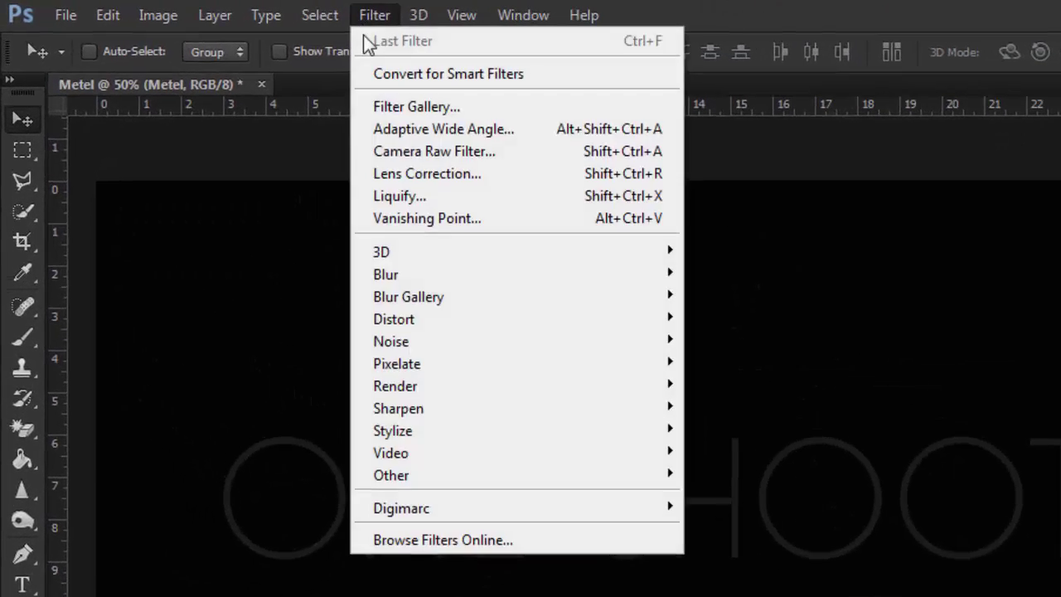
pyautogui.moveTo(497, 391)
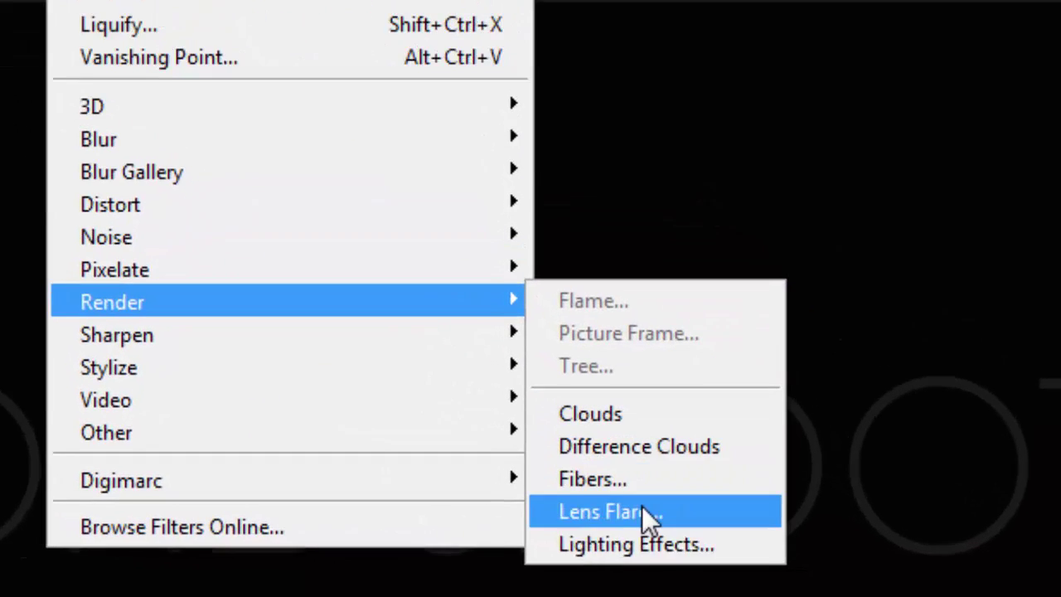
pyautogui.click(632, 505)
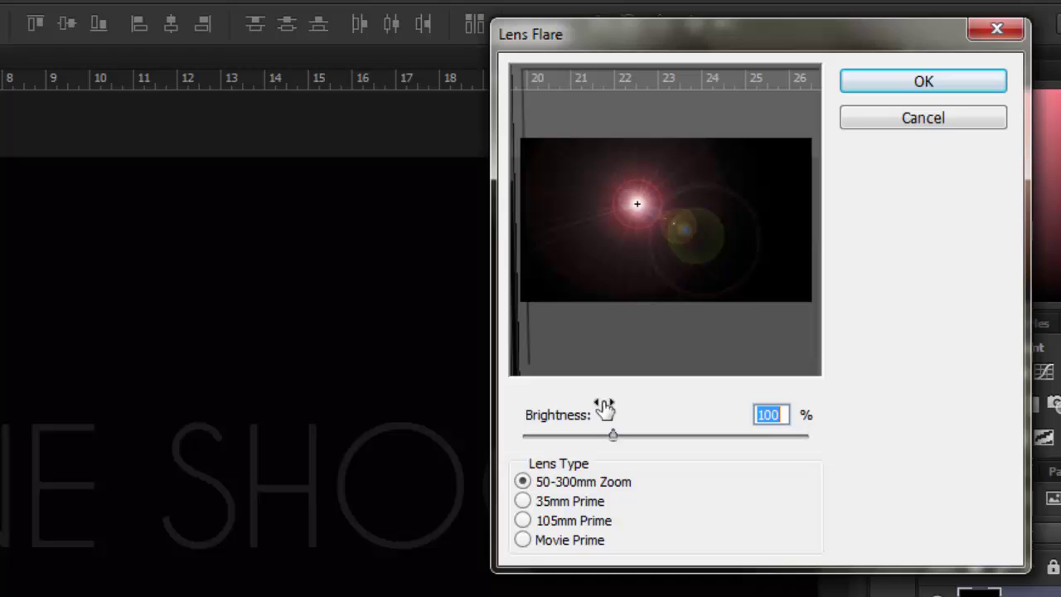
pyautogui.moveTo(648, 37); pyautogui.dragTo(467, 36)
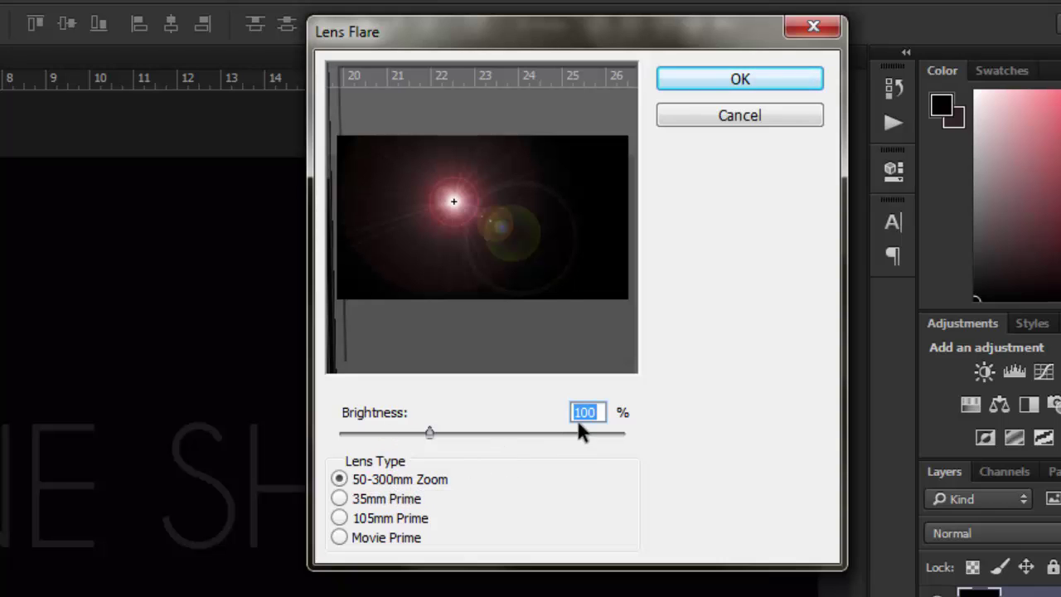
pyautogui.write('110')
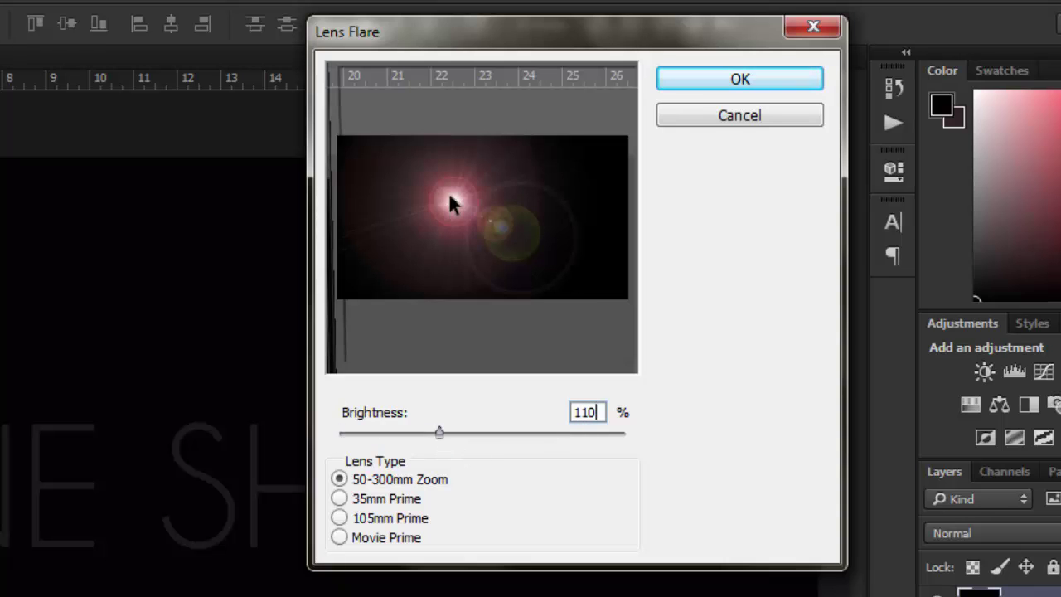
pyautogui.moveTo(453, 205); pyautogui.dragTo(435, 210)
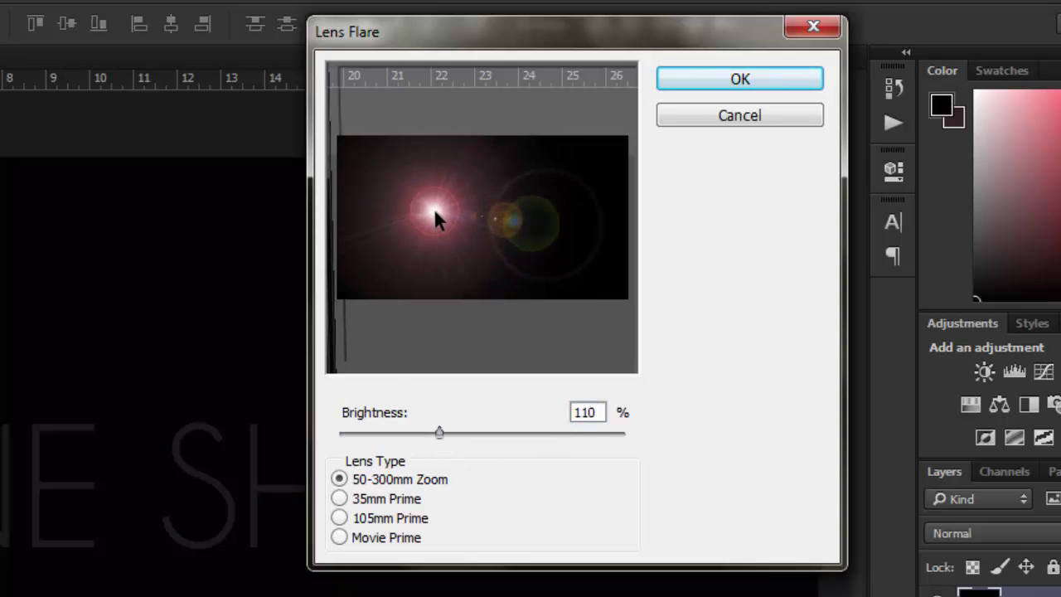
pyautogui.moveTo(436, 217); pyautogui.dragTo(437, 220)
# - Apply the lens flare and clip the Metel layer to the ONE SHOOT text layer
pyautogui.click(675, 78)
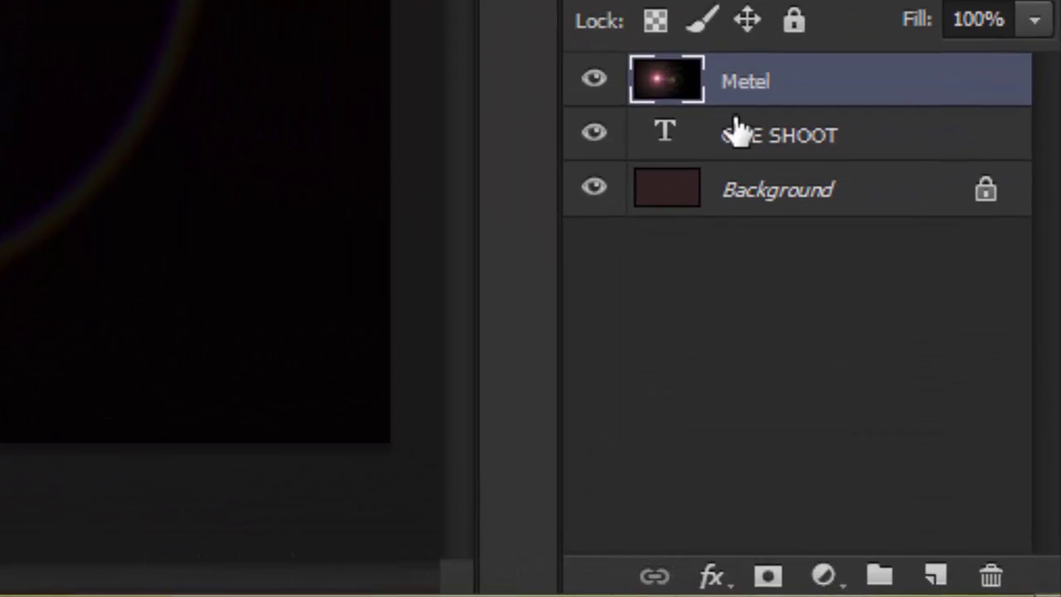
pyautogui.keyDown('alt'); pyautogui.click(734, 106); pyautogui.keyUp('alt')
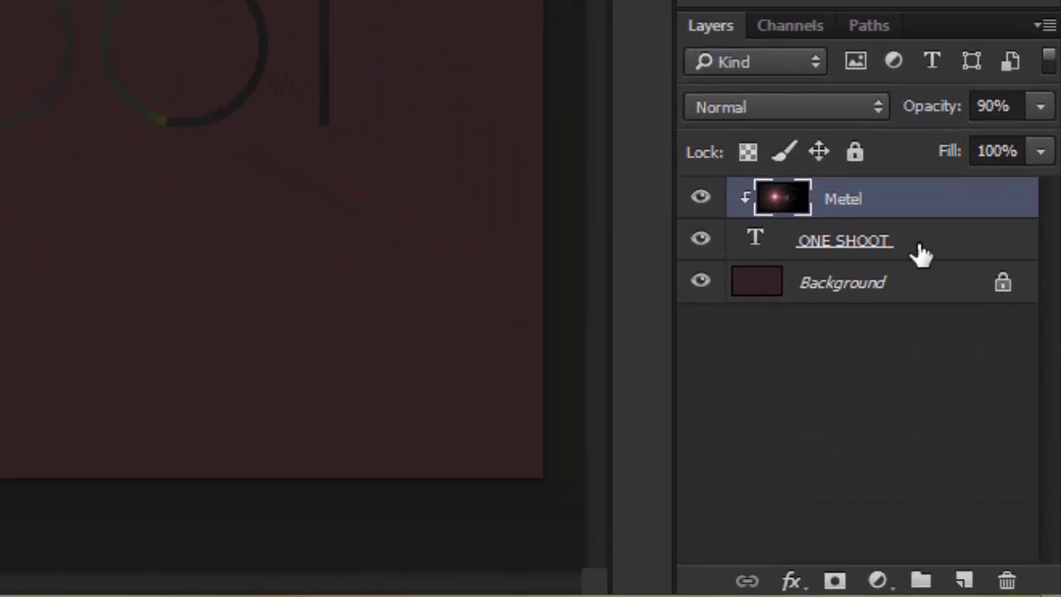
# - Give the ONE SHOOT layer a drop shadow with distance 4 and size 3
pyautogui.click(992, 428)
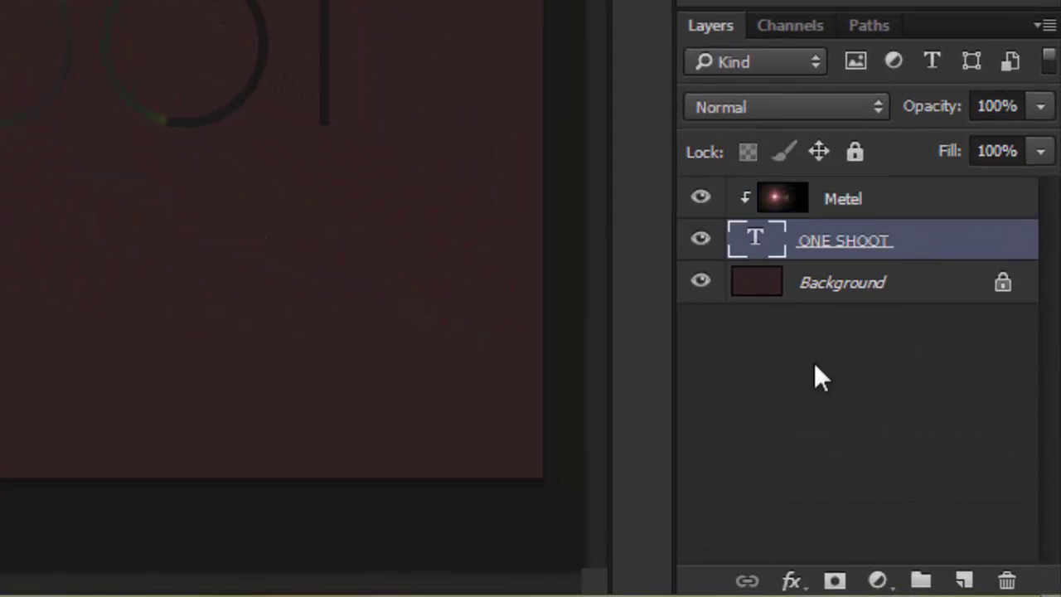
pyautogui.click(791, 580)
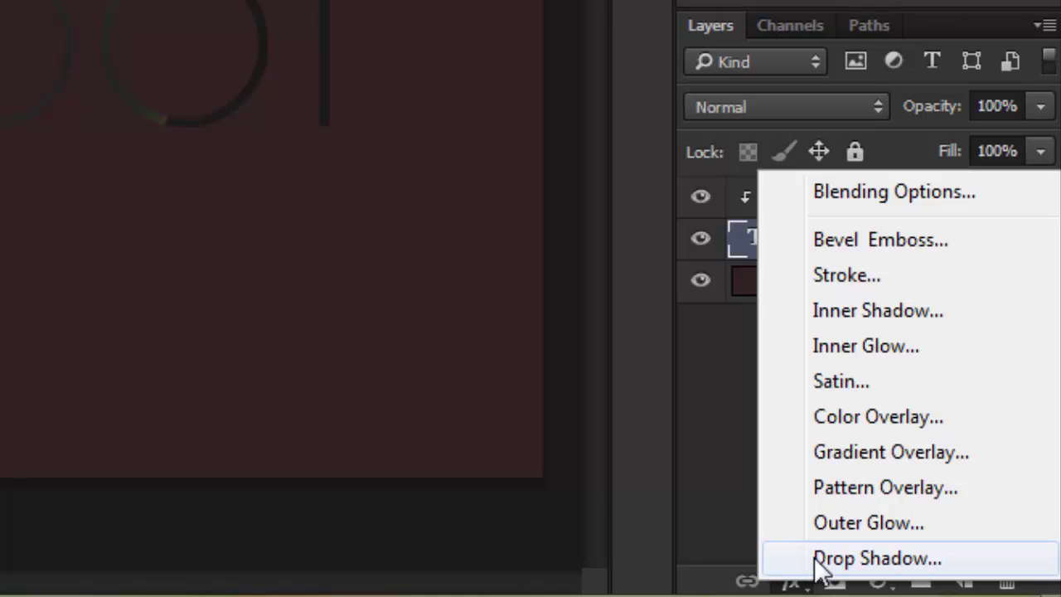
pyautogui.click(846, 180)
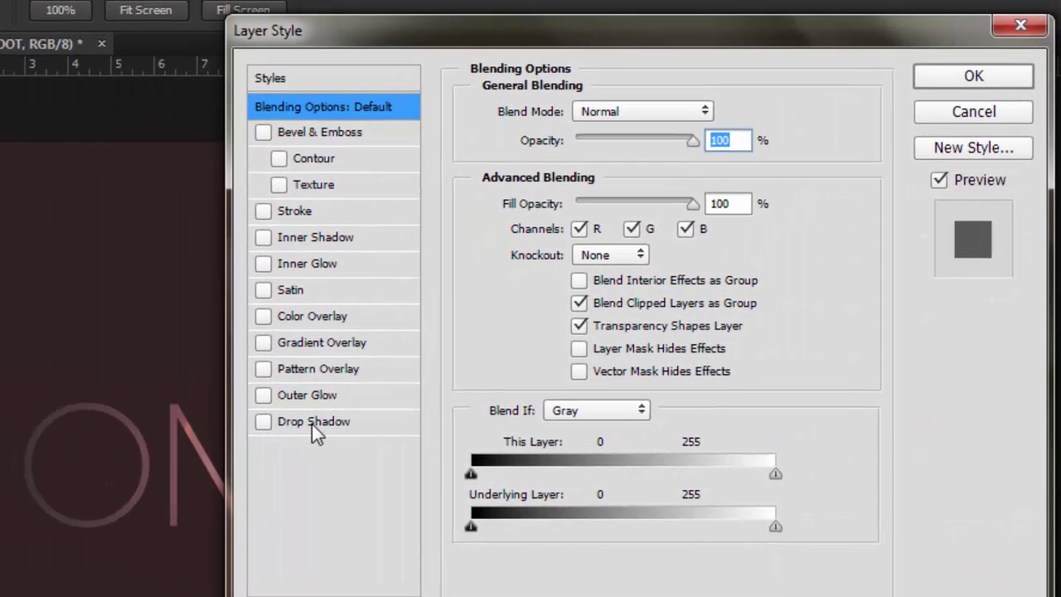
pyautogui.click(21, 370)
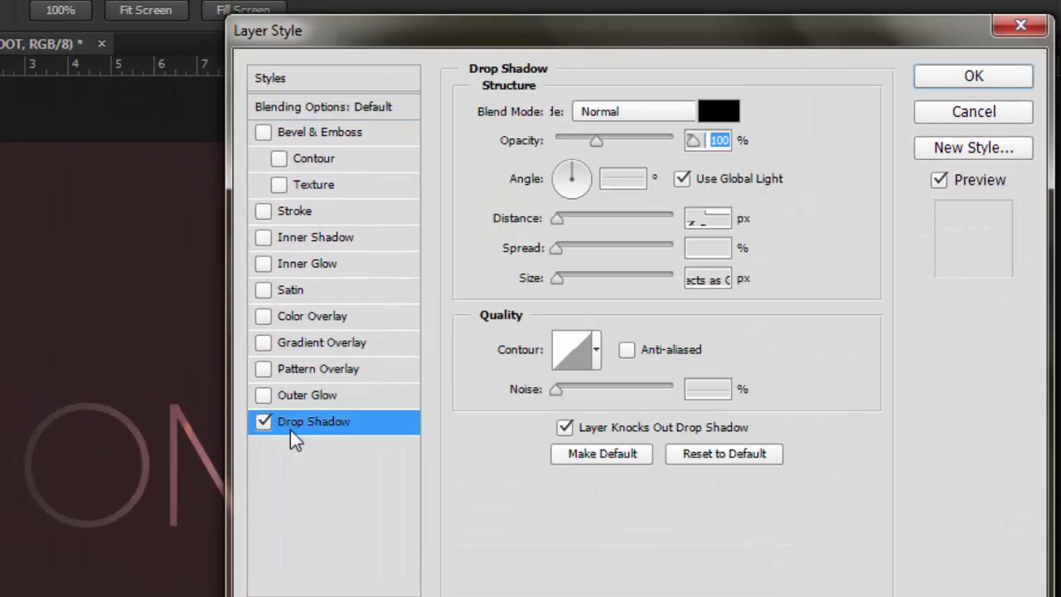
pyautogui.doubleClick(701, 218)
pyautogui.write('4')
pyautogui.doubleClick(701, 280)
pyautogui.write('3')
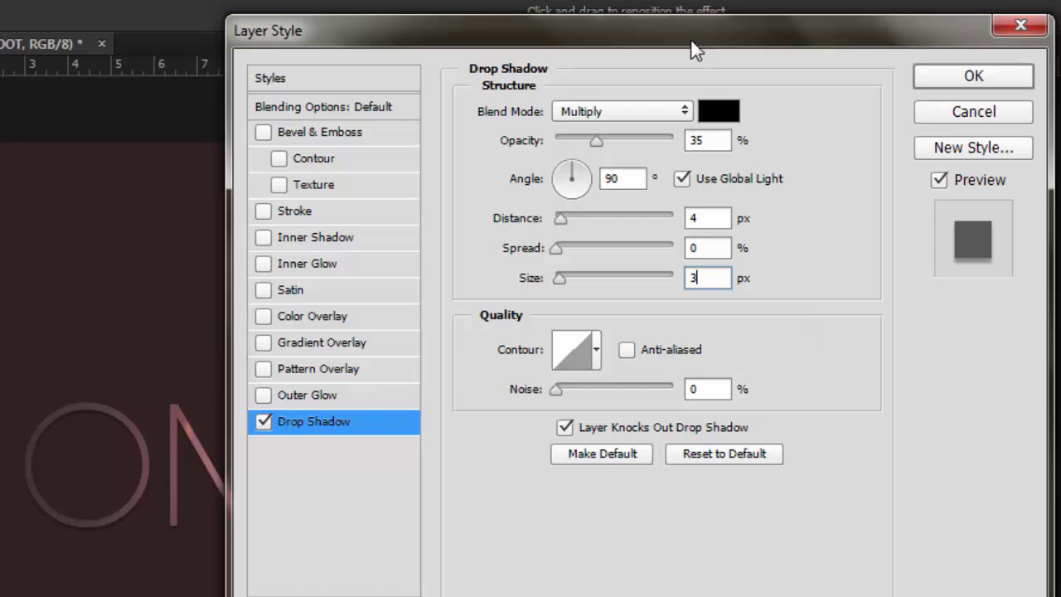
# - Add Bevel & Emboss with size 0 and 65° altitude, and apply the styles
pyautogui.moveTo(779, 42); pyautogui.dragTo(940, 67)
pyautogui.click(471, 159)
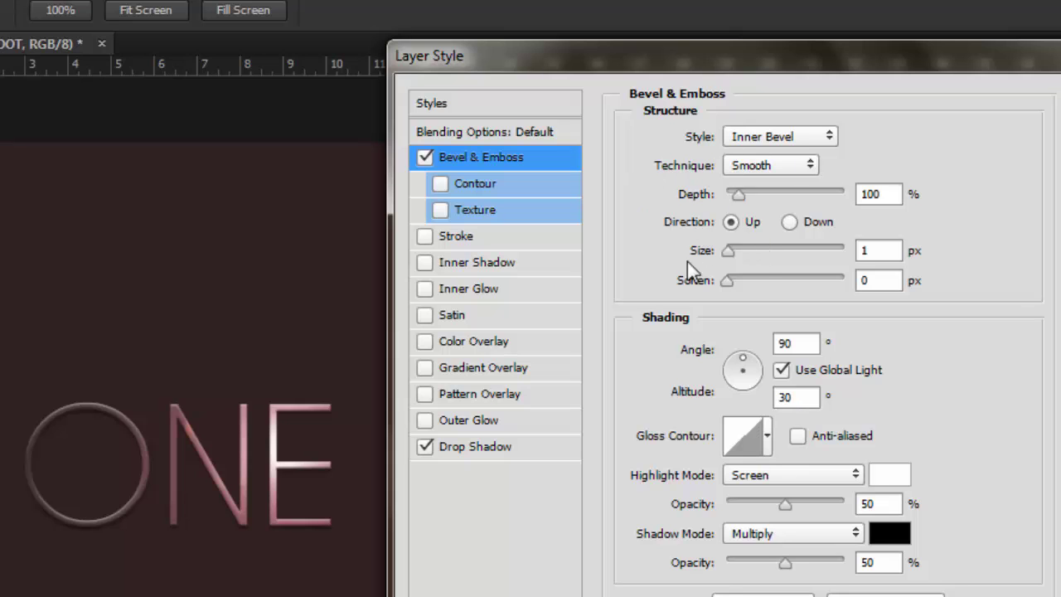
pyautogui.doubleClick(867, 251)
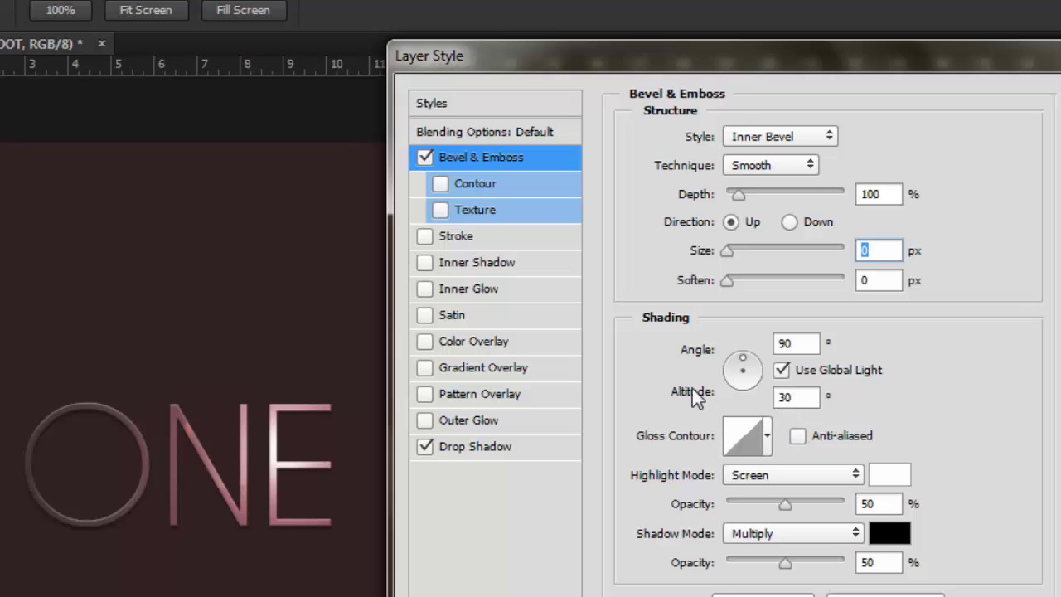
pyautogui.doubleClick(795, 397)
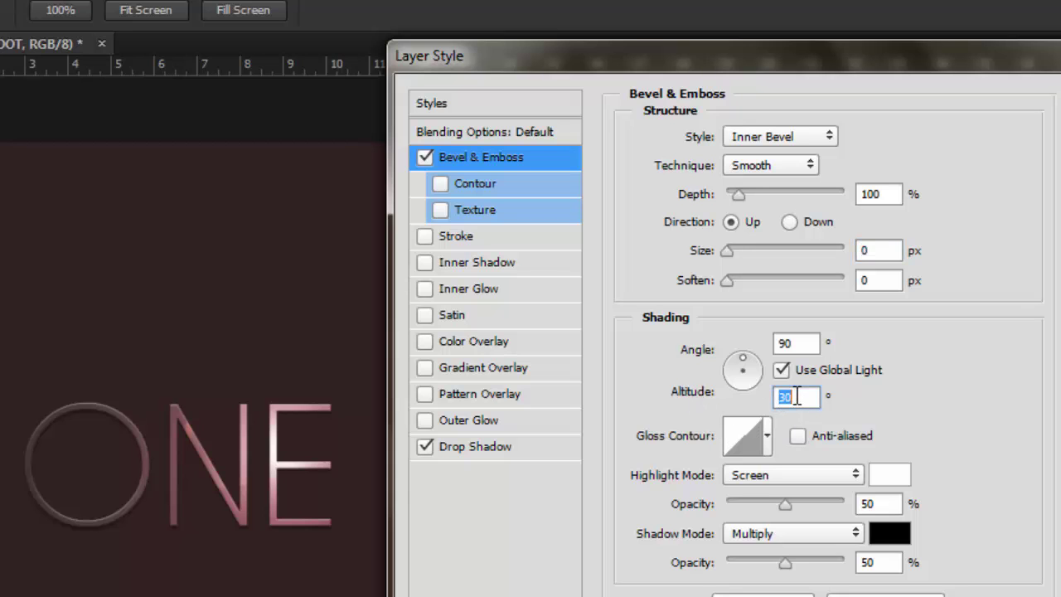
pyautogui.write('65')
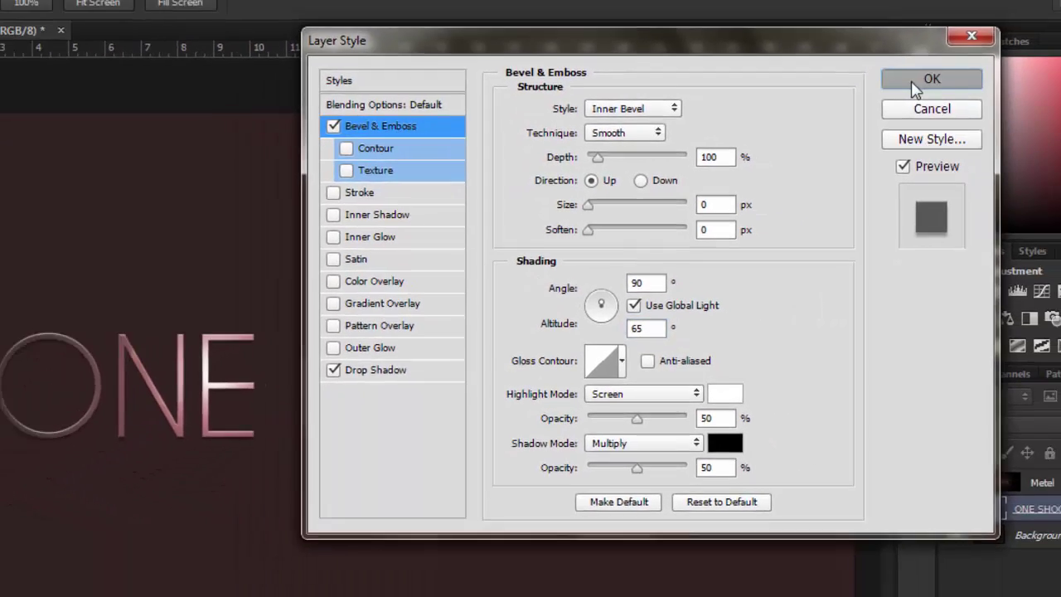
pyautogui.click(949, 71)
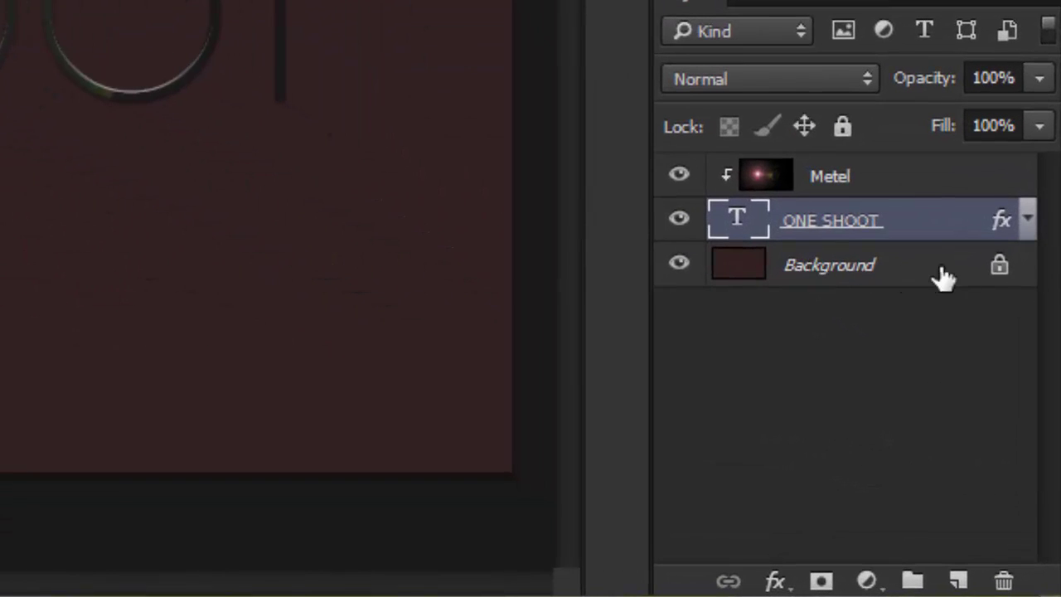
# - Unlock the Background layer, converting it into the editable layer BG
pyautogui.click(990, 267)
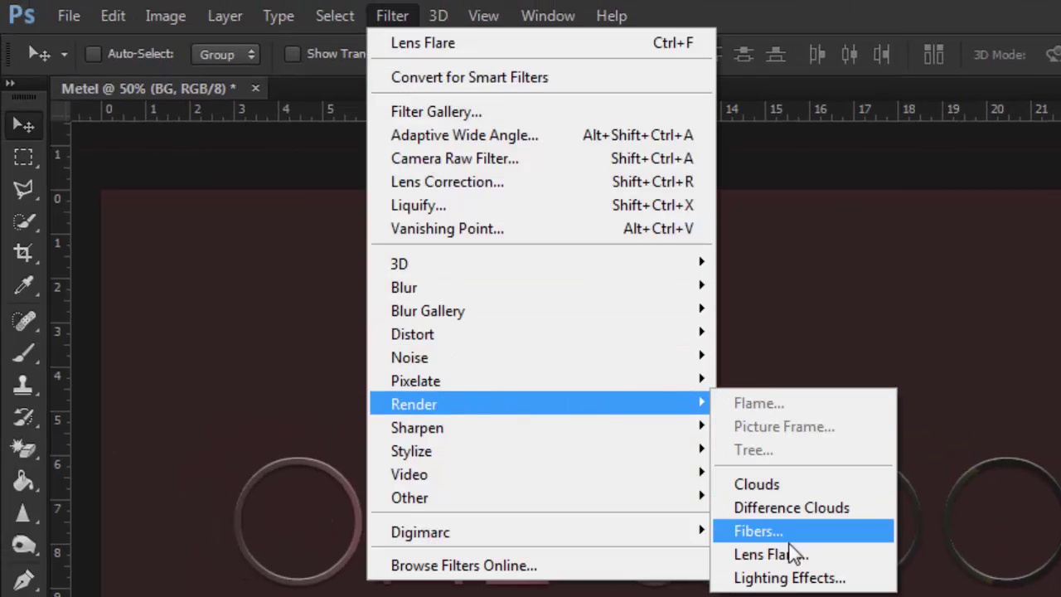
# - Apply a 104% brightness lens flare to BG, its centre nudged slightly up and right
pyautogui.click(734, 550)
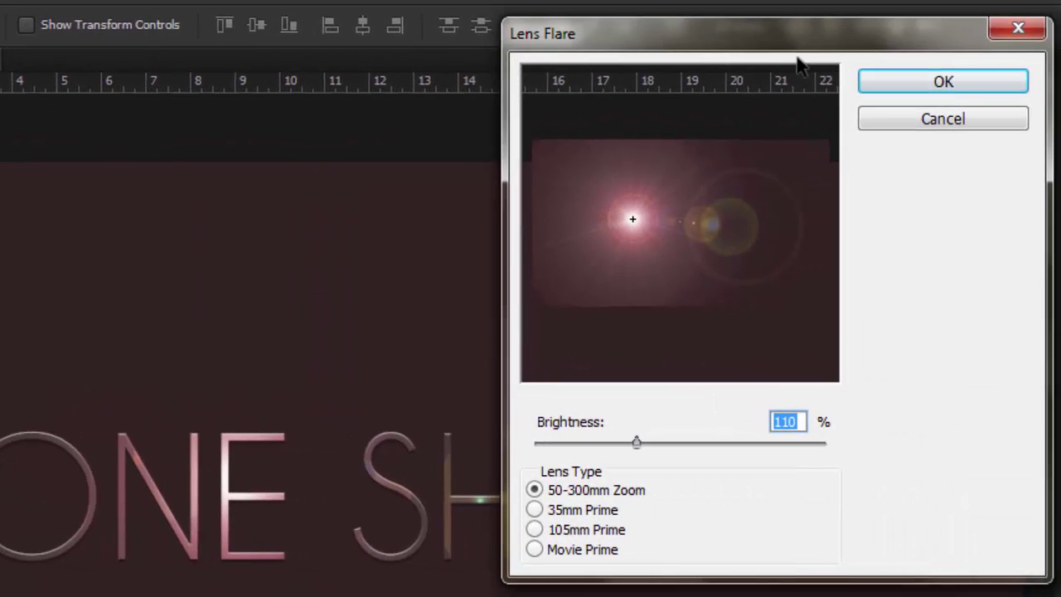
pyautogui.moveTo(1053, 91); pyautogui.dragTo(947, 93)
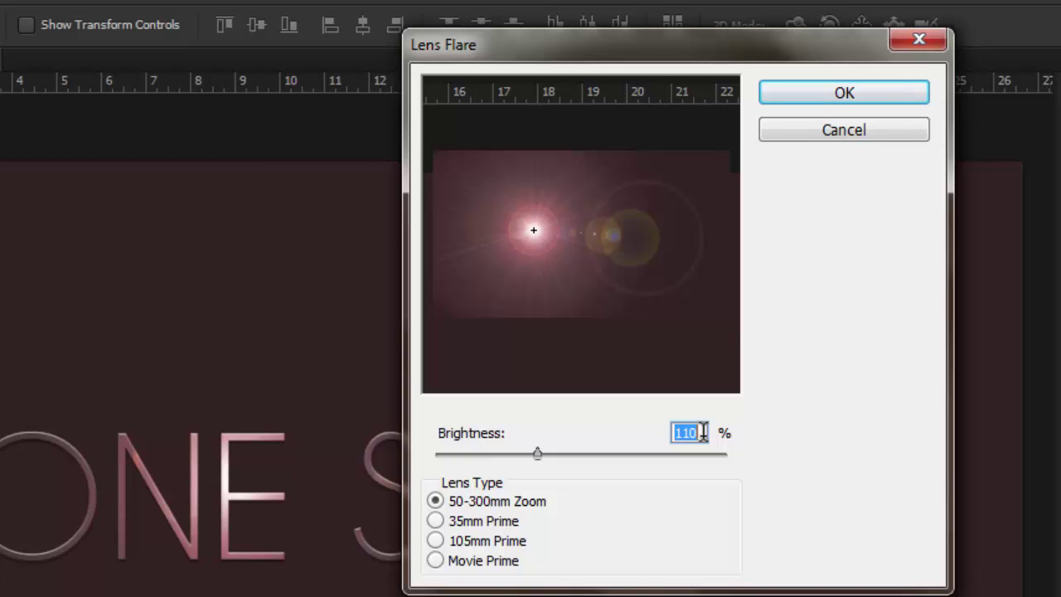
pyautogui.write('104')
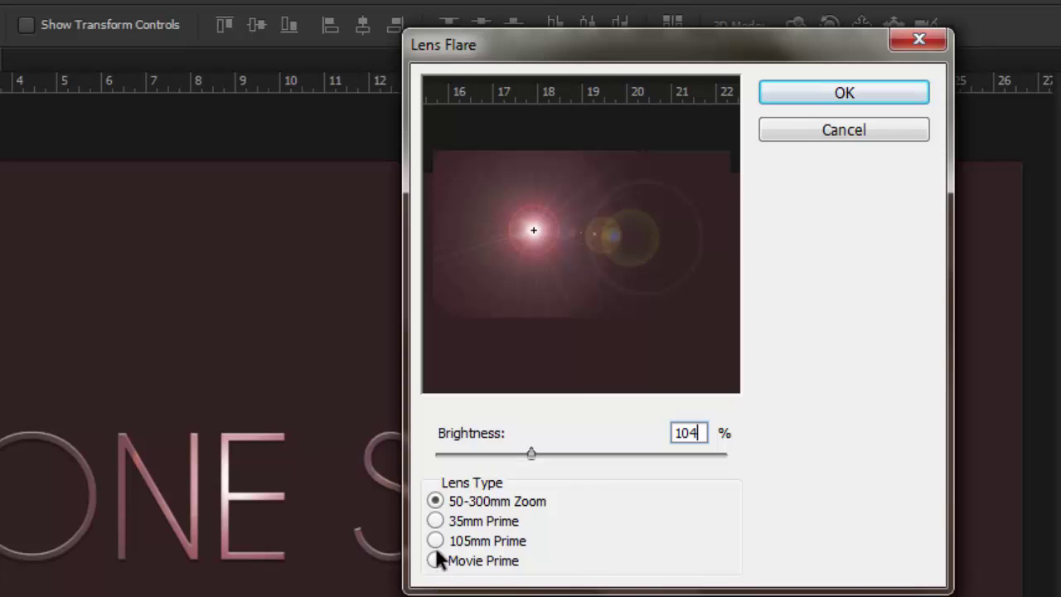
pyautogui.click(537, 226)
pyautogui.moveTo(535, 220); pyautogui.dragTo(536, 215)
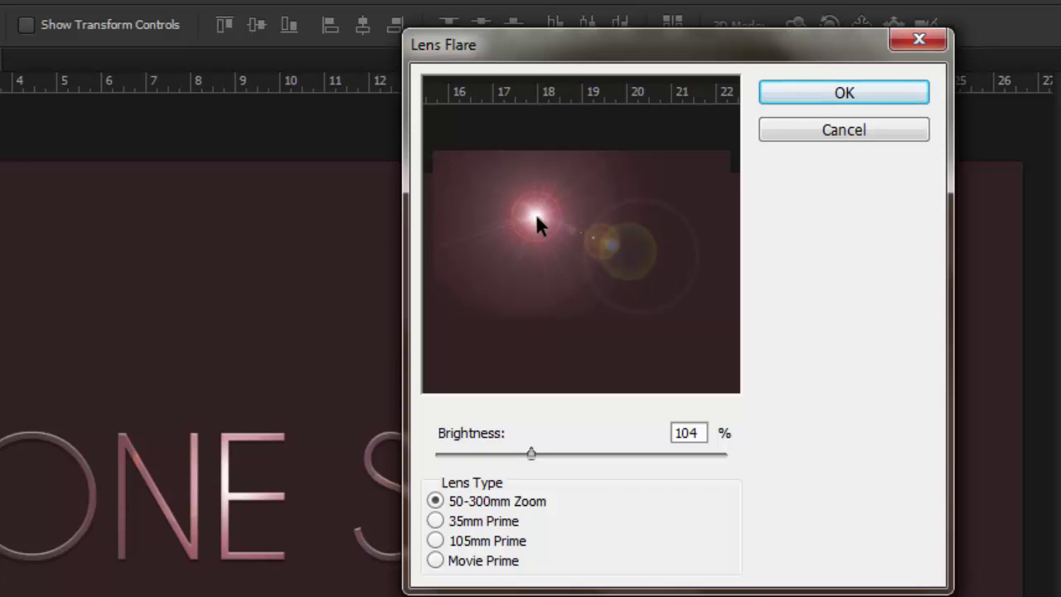
pyautogui.click(849, 90)
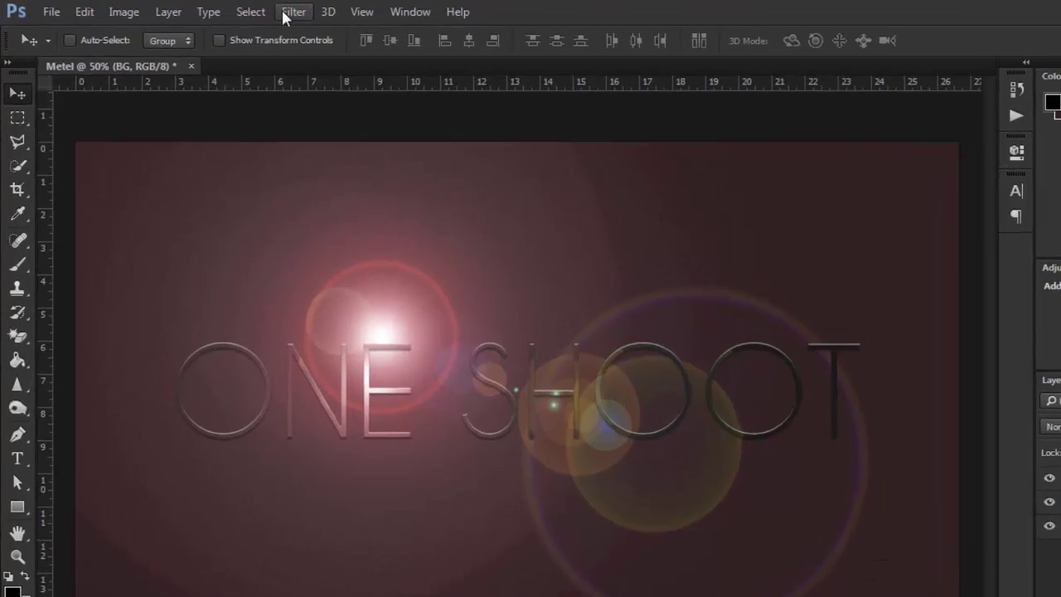
# - Apply a Gaussian Blur with a 50-pixel radius to the BG layer's lens flare
pyautogui.click(247, 10)
pyautogui.moveTo(436, 308)
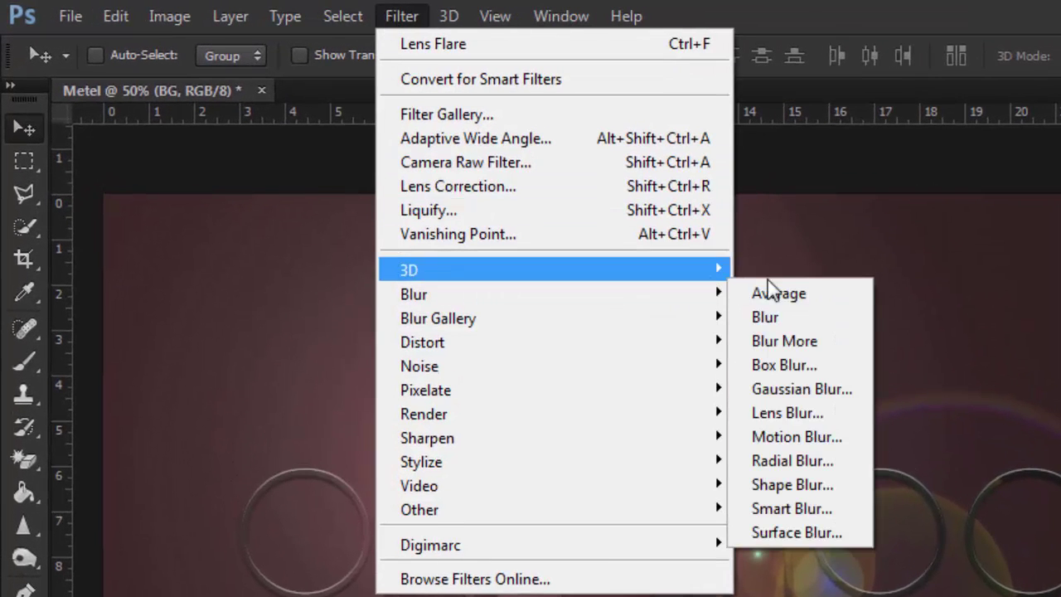
pyautogui.click(791, 389)
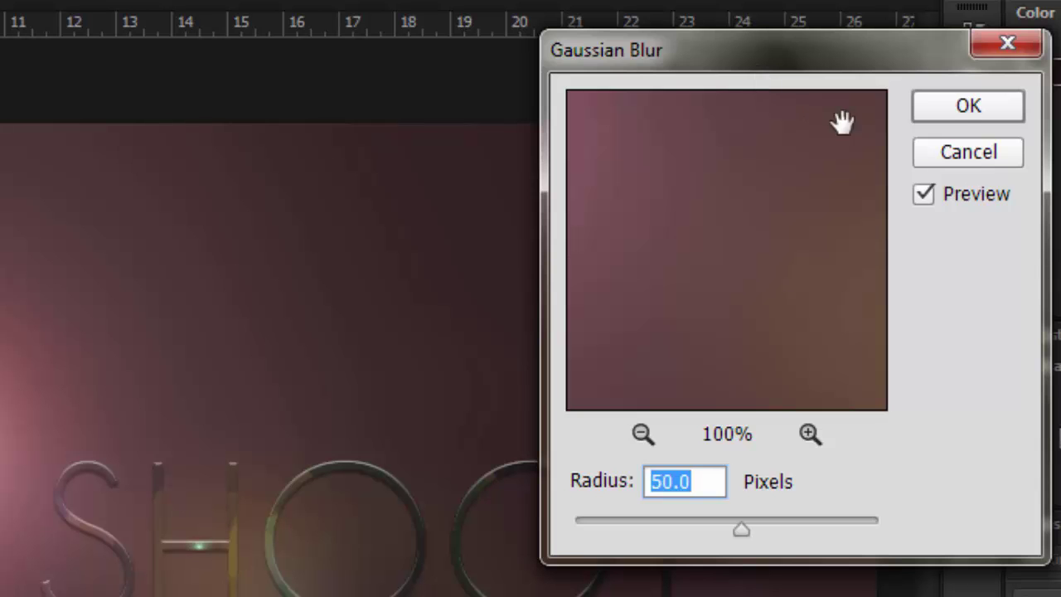
pyautogui.click(953, 112)
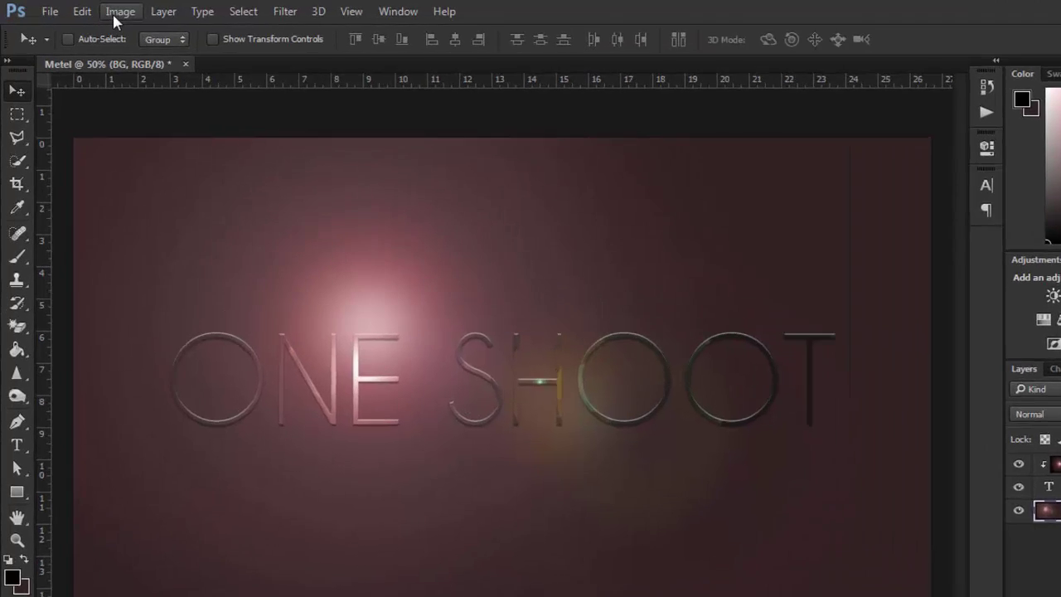
# - Use Hue/Saturation on the BG layer with Lightness set to -18
pyautogui.click(104, 9)
pyautogui.moveTo(208, 89)
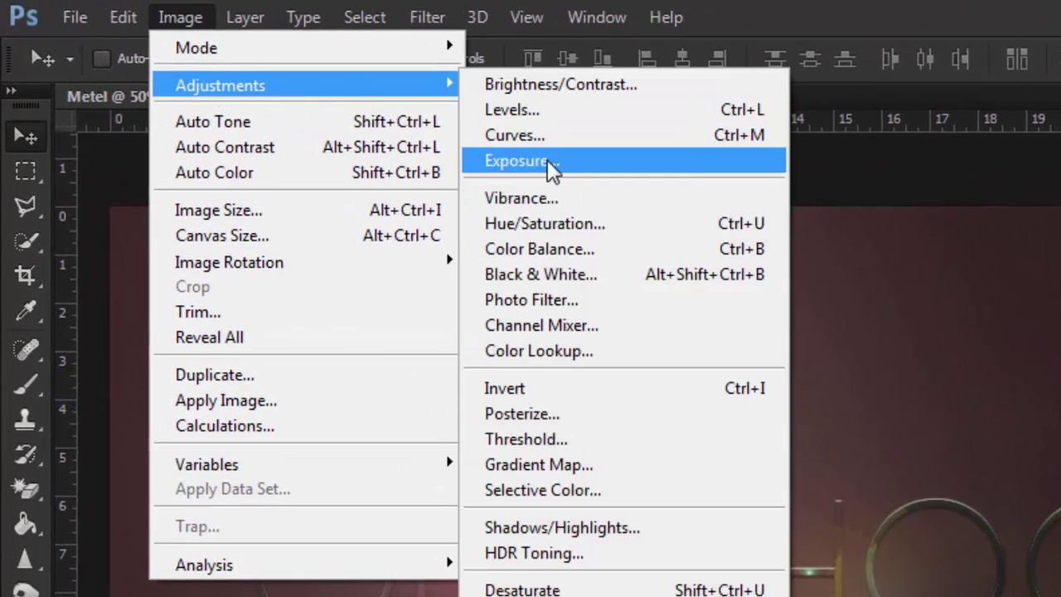
pyautogui.click(620, 235)
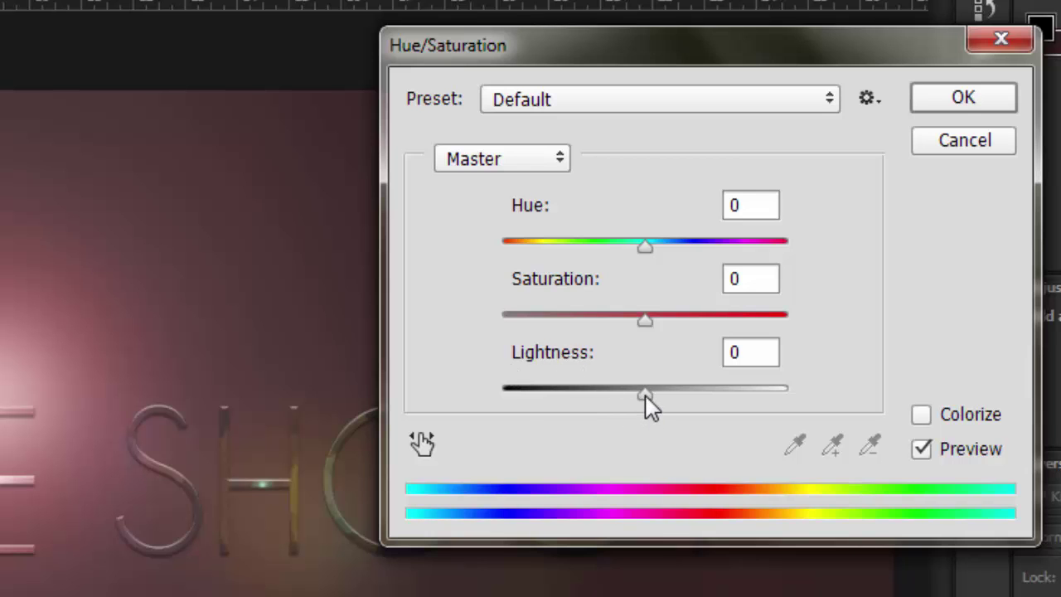
pyautogui.moveTo(644, 396); pyautogui.dragTo(620, 400)
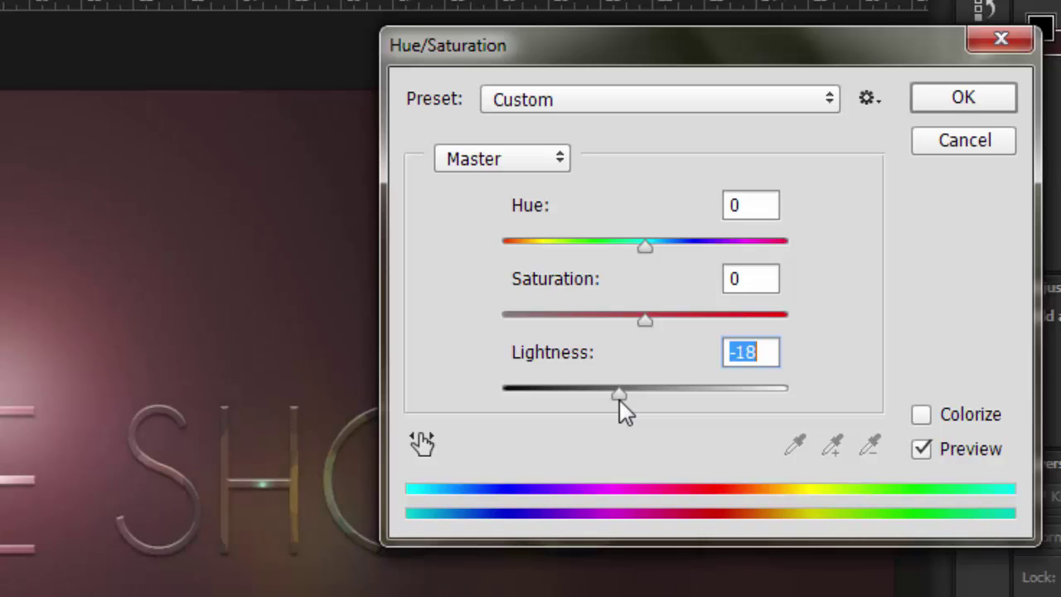
pyautogui.click(965, 100)
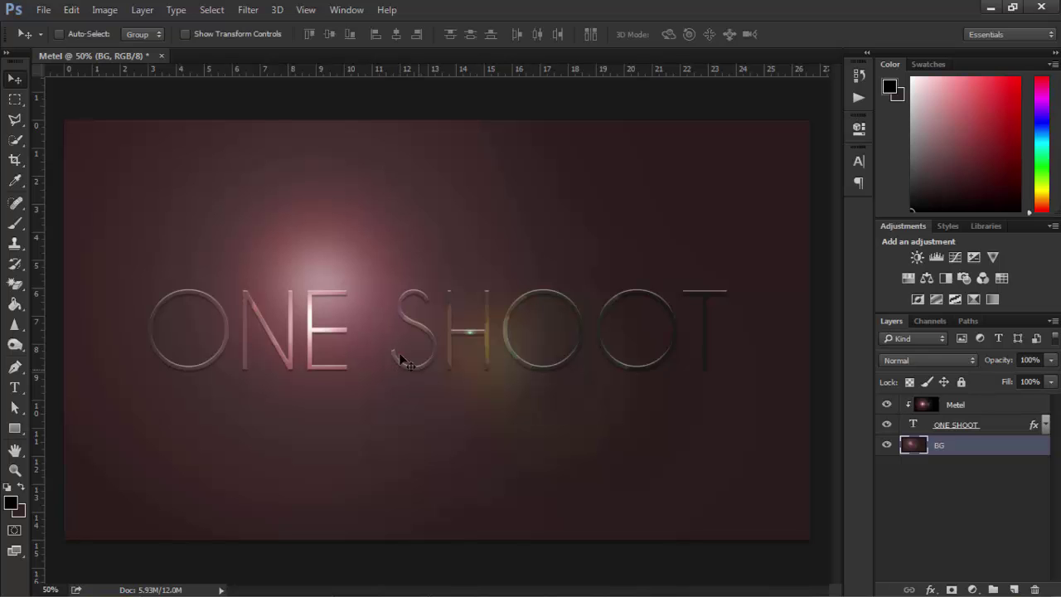
# - In Canvas Size, anchor the image at bottom-centre and measure in pixels
pyautogui.click(105, 9)
pyautogui.click(230, 247)
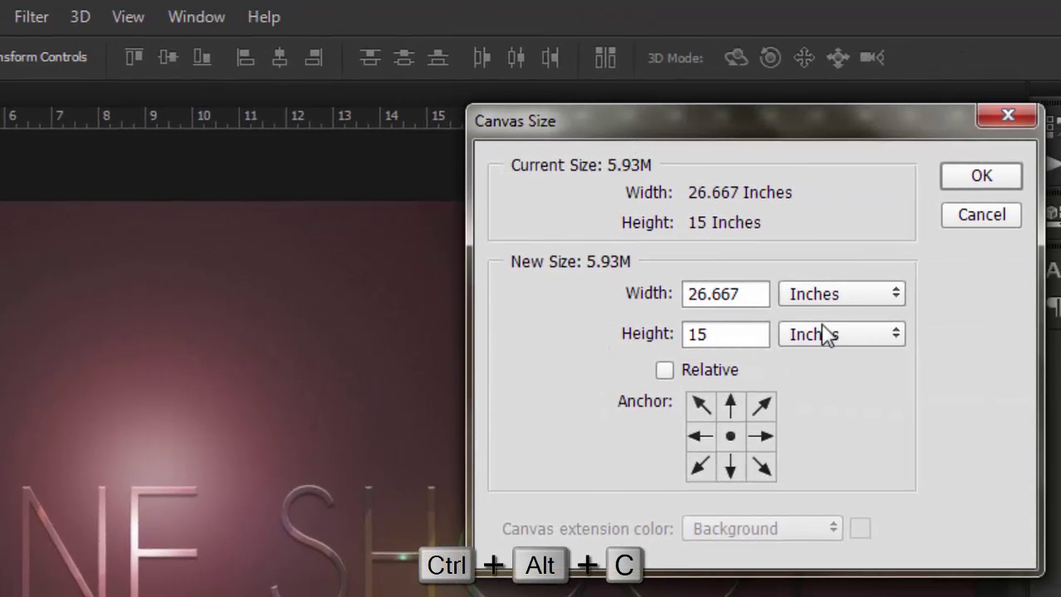
pyautogui.click(730, 469)
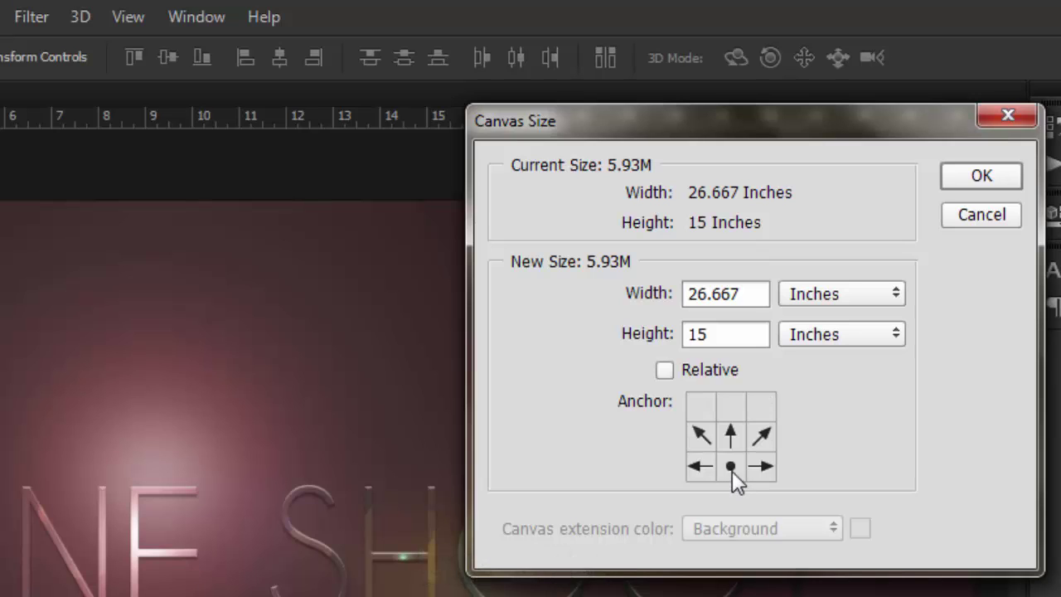
pyautogui.click(826, 294)
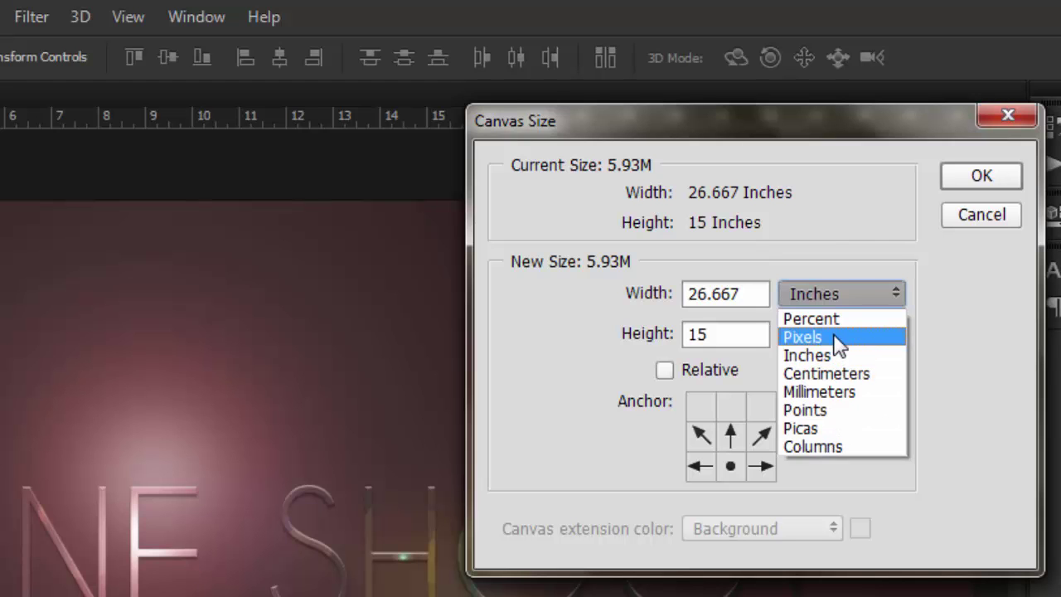
pyautogui.click(812, 336)
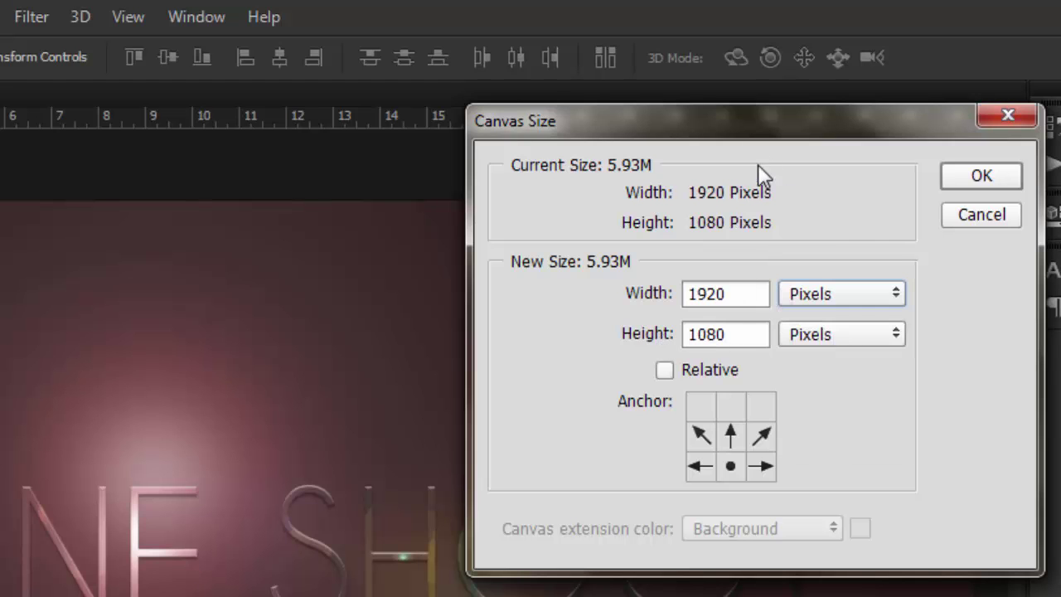
pyautogui.moveTo(760, 126); pyautogui.dragTo(538, 123)
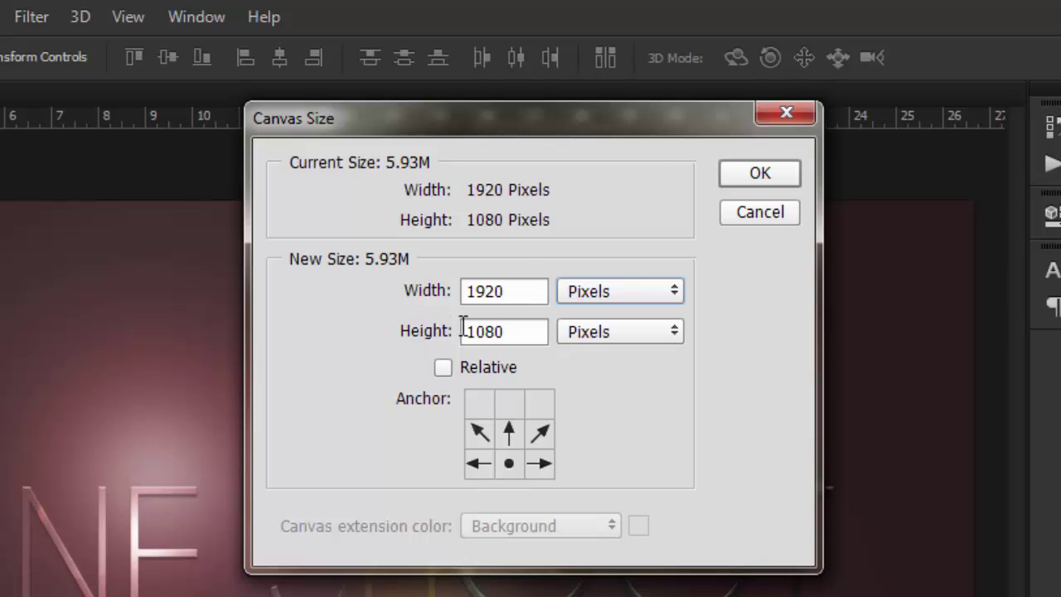
# - Set the canvas height to 2160 pixels and fit the taller canvas on screen
pyautogui.click(512, 331)
pyautogui.doubleClick(513, 331)
pyautogui.write('2169')
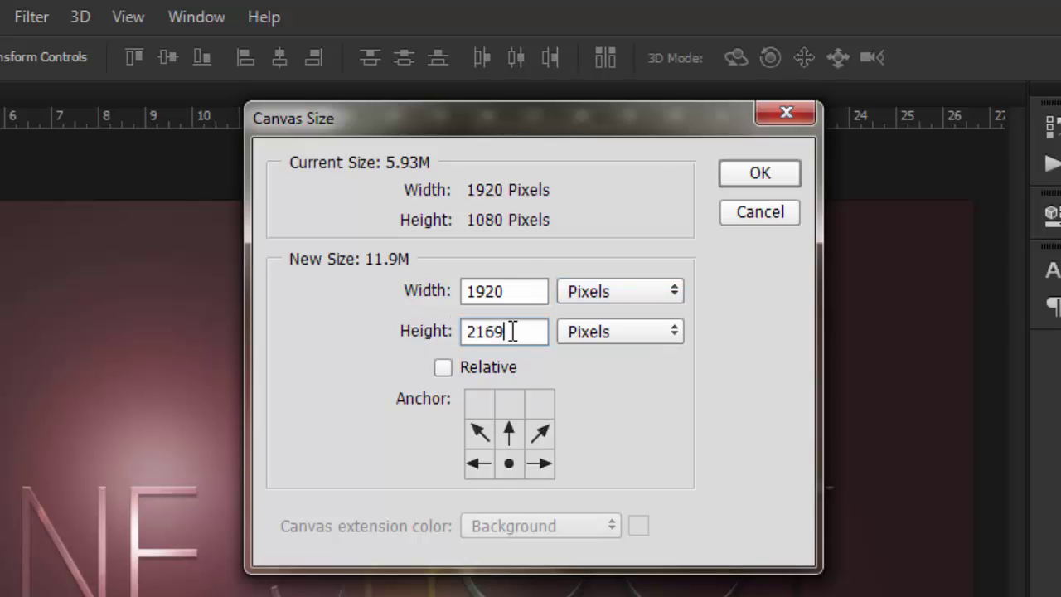
pyautogui.press('BackSpace')
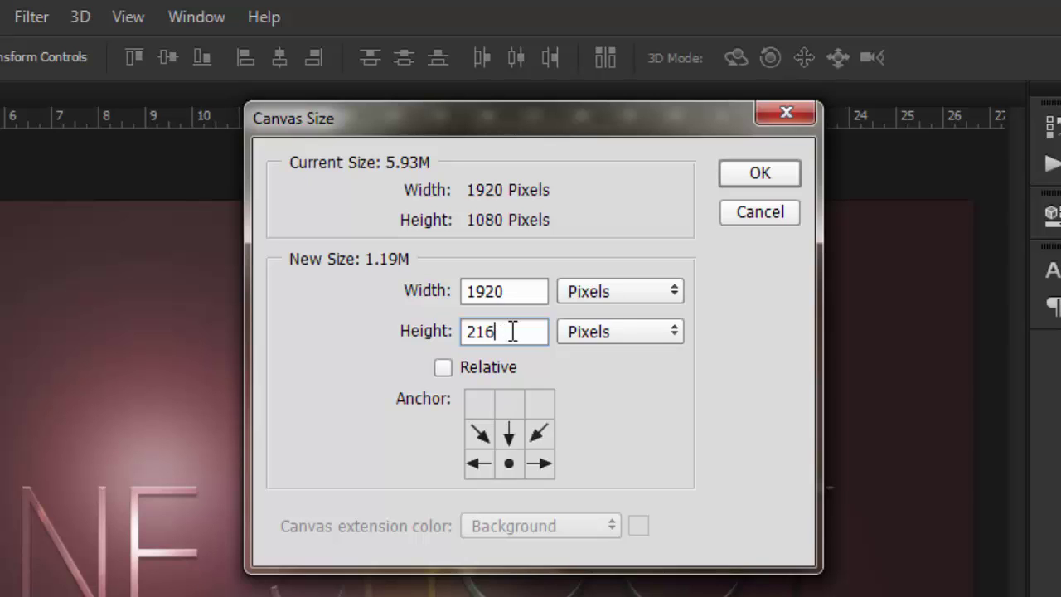
pyautogui.write('0')
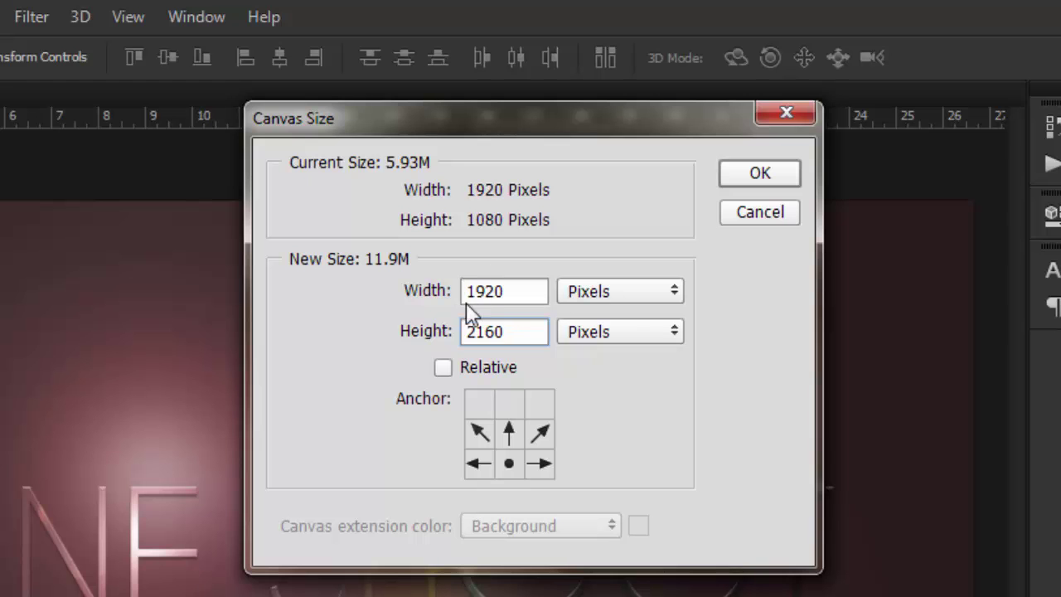
pyautogui.click(735, 175)
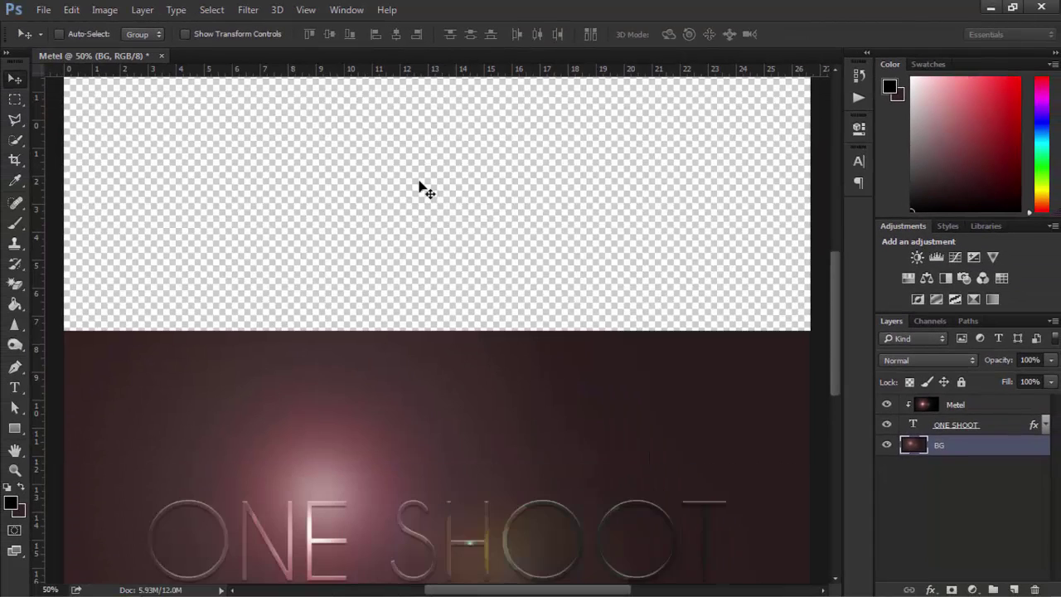
pyautogui.hotkey('ctrl', '0')
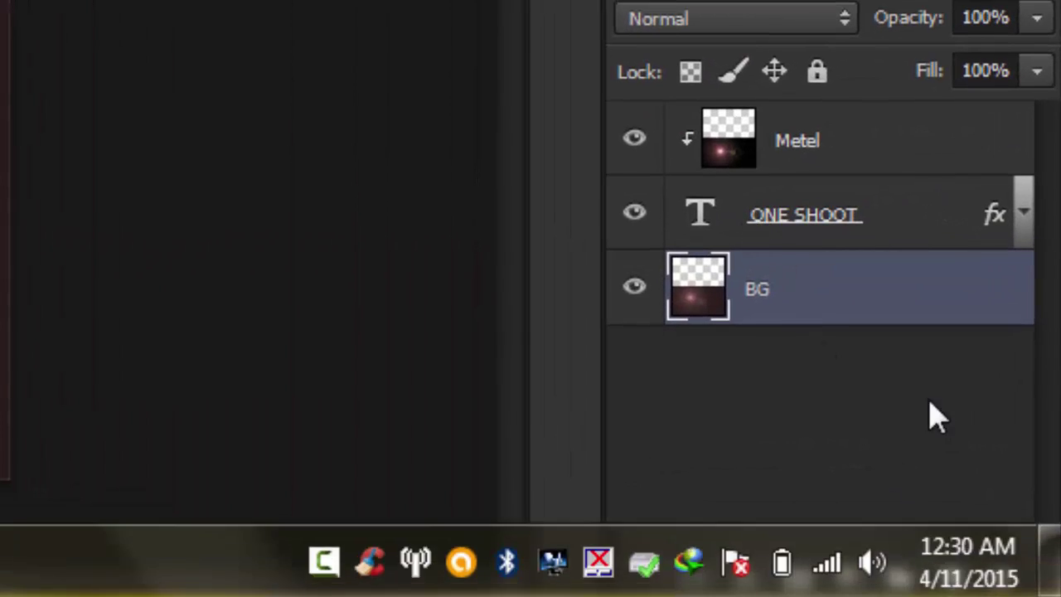
# - Add a new layer above the background and name it 'Shadows'
pyautogui.click(944, 578)
pyautogui.doubleClick(779, 294)
pyautogui.press('capslock')
pyautogui.write('S')
pyautogui.press('capslock')
pyautogui.write('hadows')
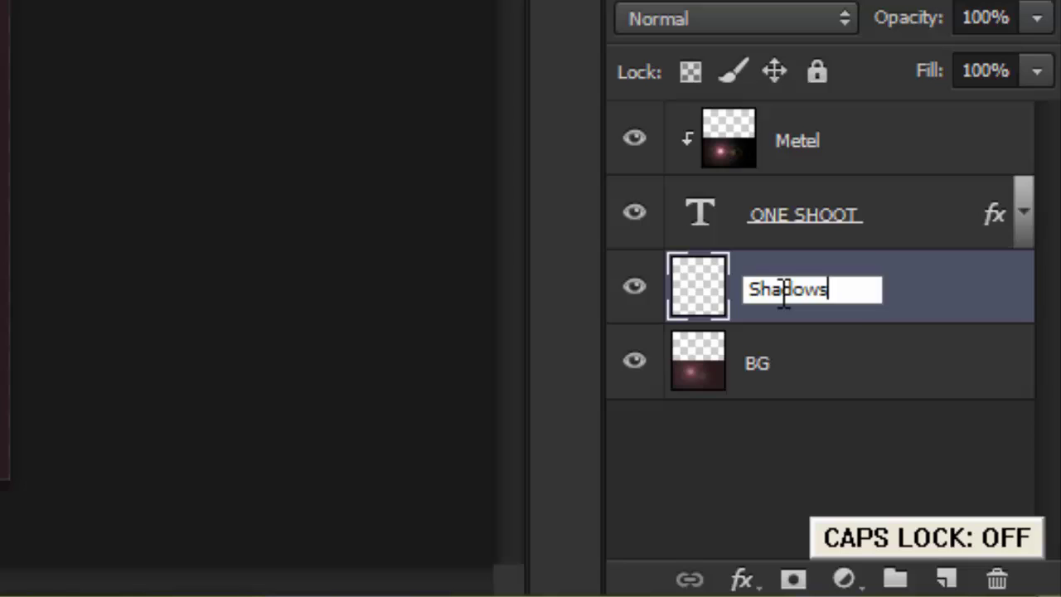
pyautogui.press('Return')
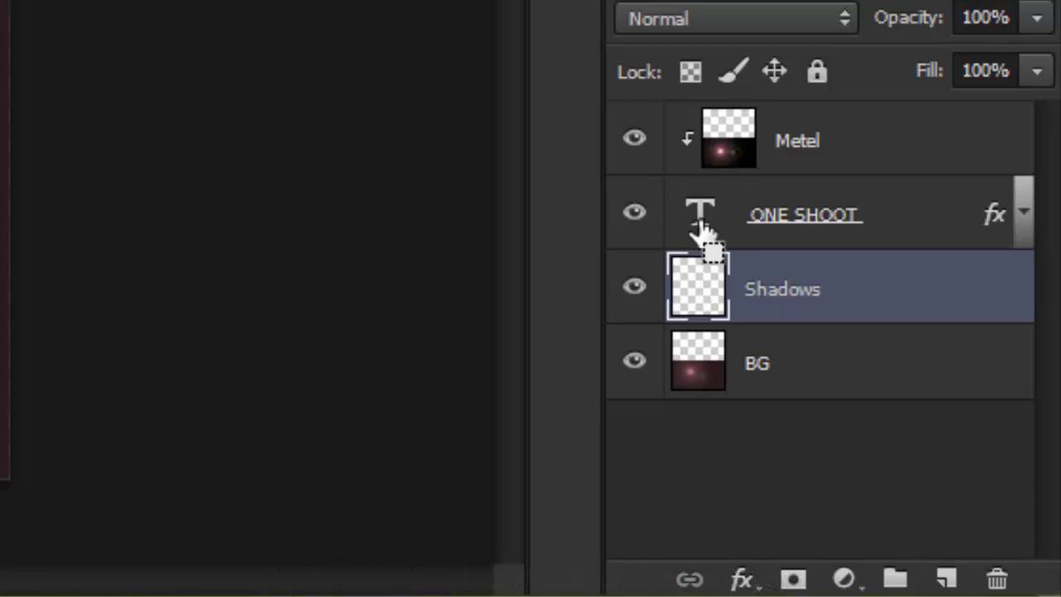
# - Fill the ONE SHOOT letter selection with black on Shadows, deselect, and check by toggling the text
pyautogui.keyDown('ctrl'); pyautogui.click(700, 225); pyautogui.keyUp('ctrl')
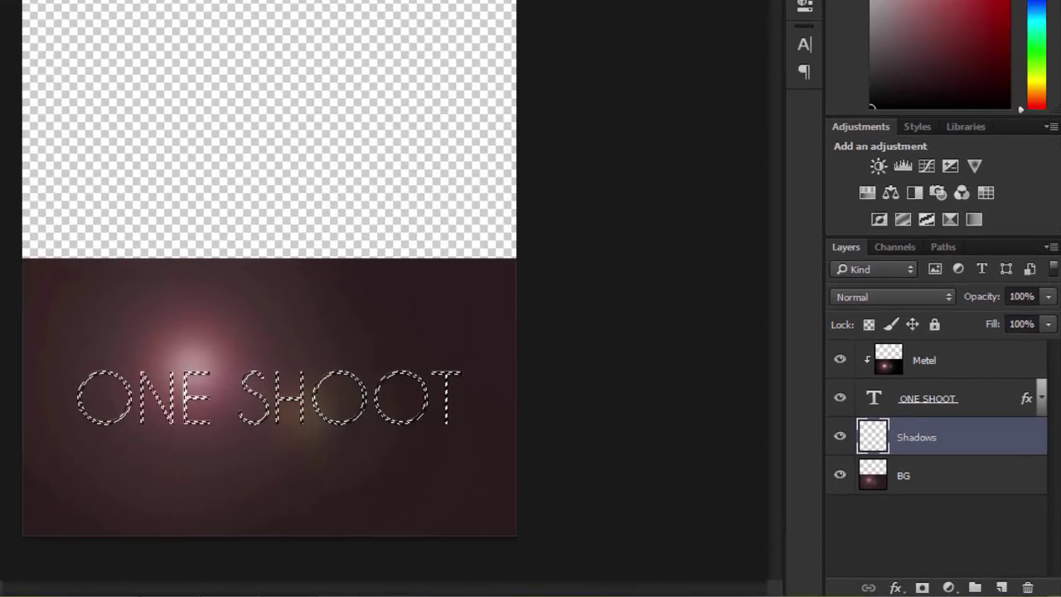
pyautogui.hotkey('alt', 'BackSpace')
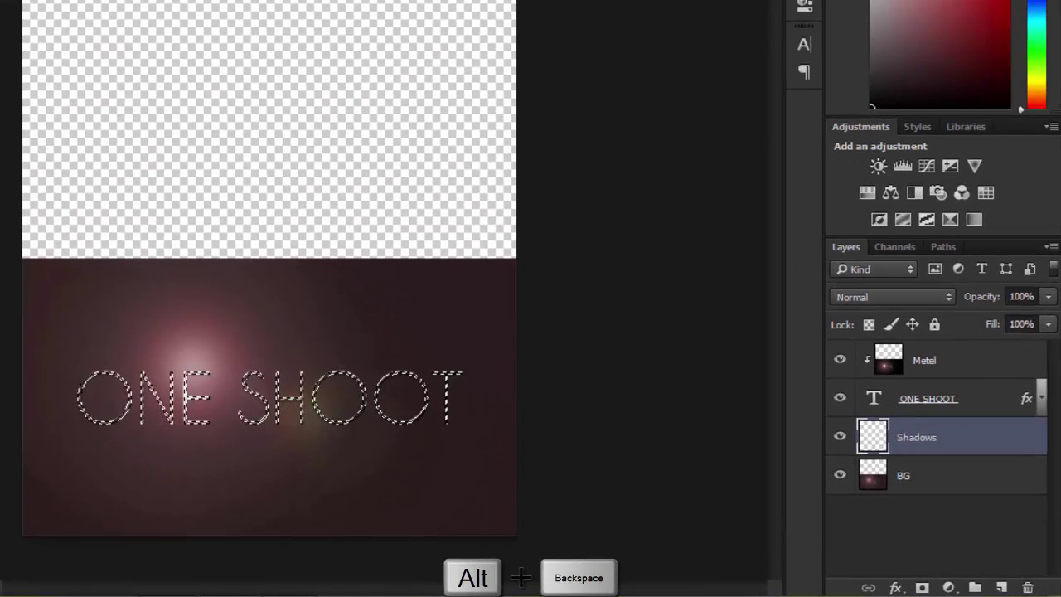
pyautogui.hotkey('ctrl', 'd')
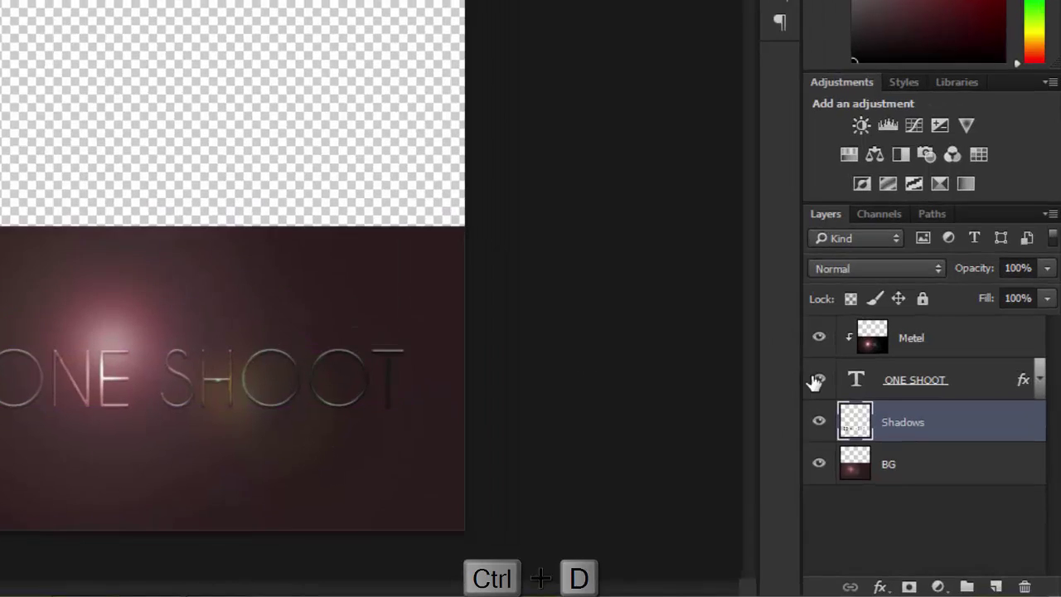
pyautogui.click(817, 380)
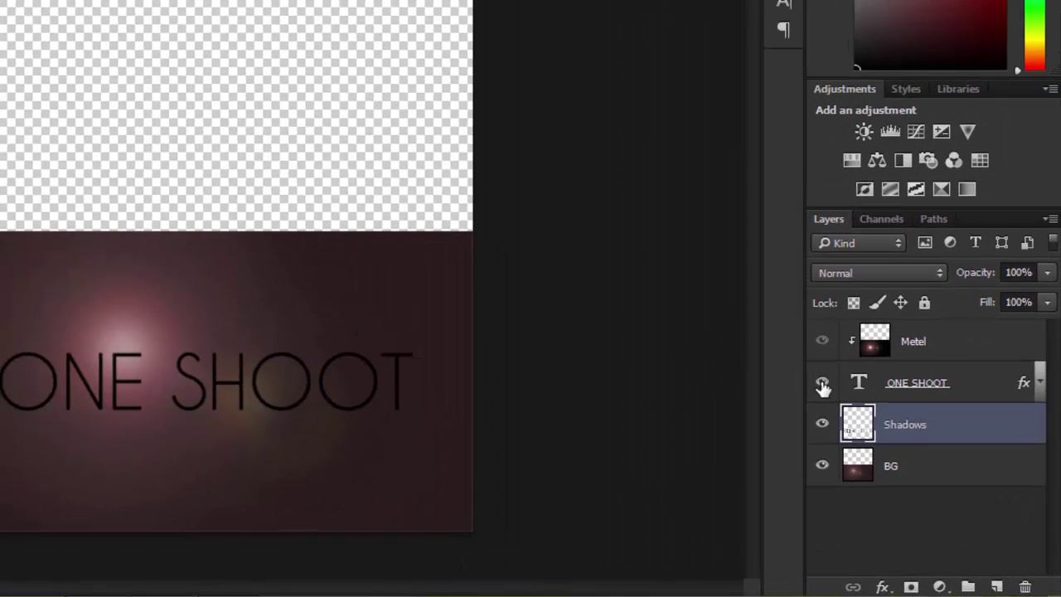
pyautogui.click(822, 383)
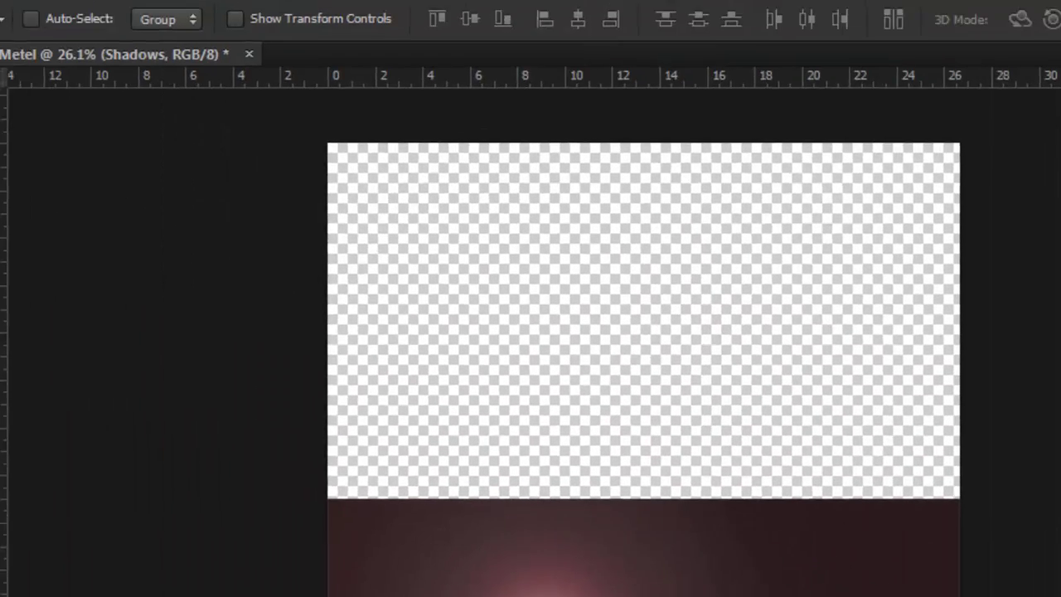
# - Create a new action named 'Shadows Action' in the Actions panel and start recording
pyautogui.click(580, 14)
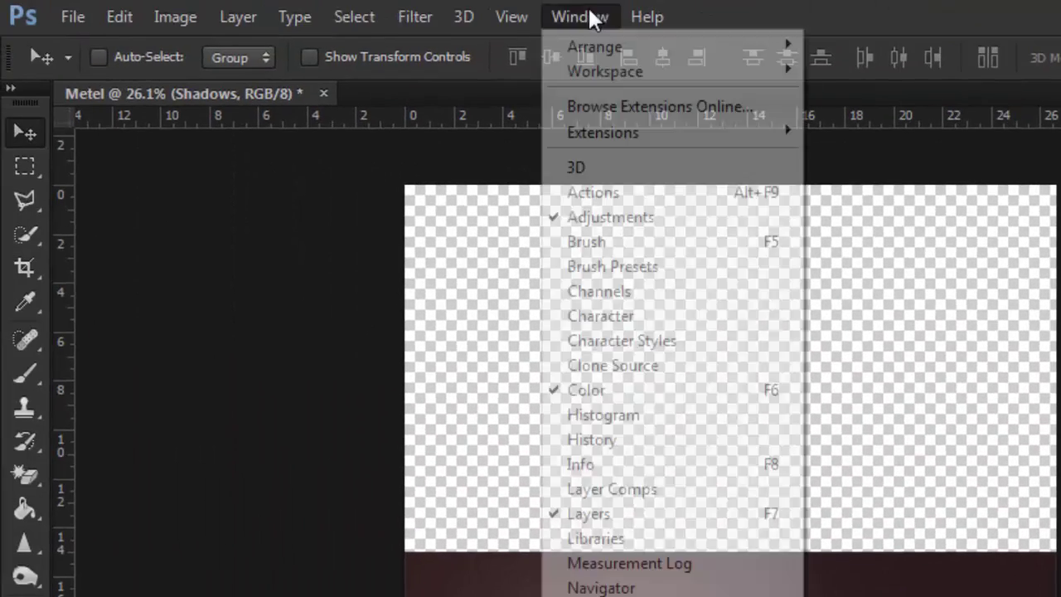
pyautogui.click(596, 190)
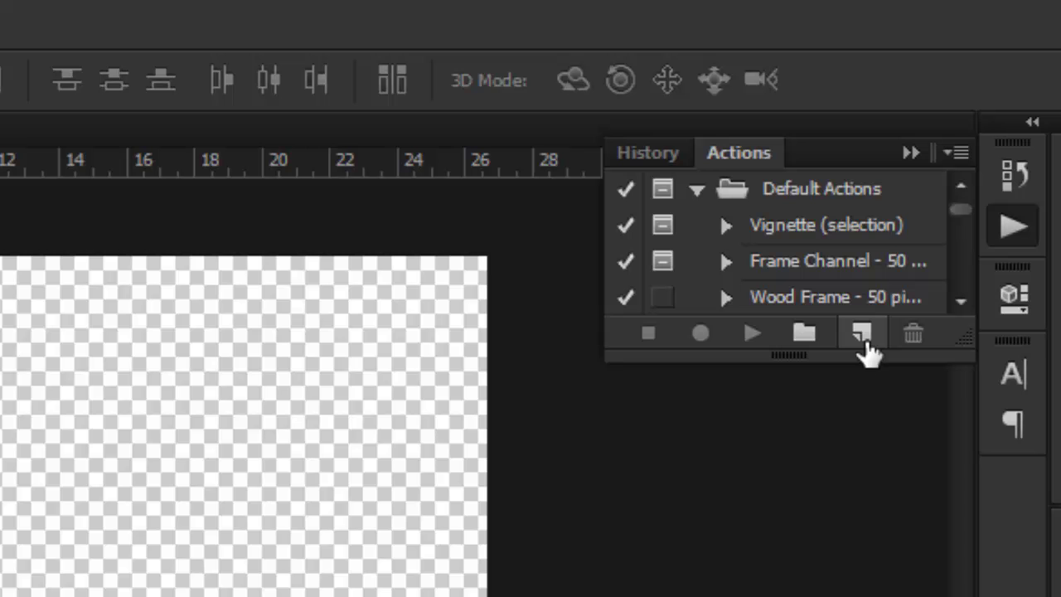
pyautogui.click(862, 334)
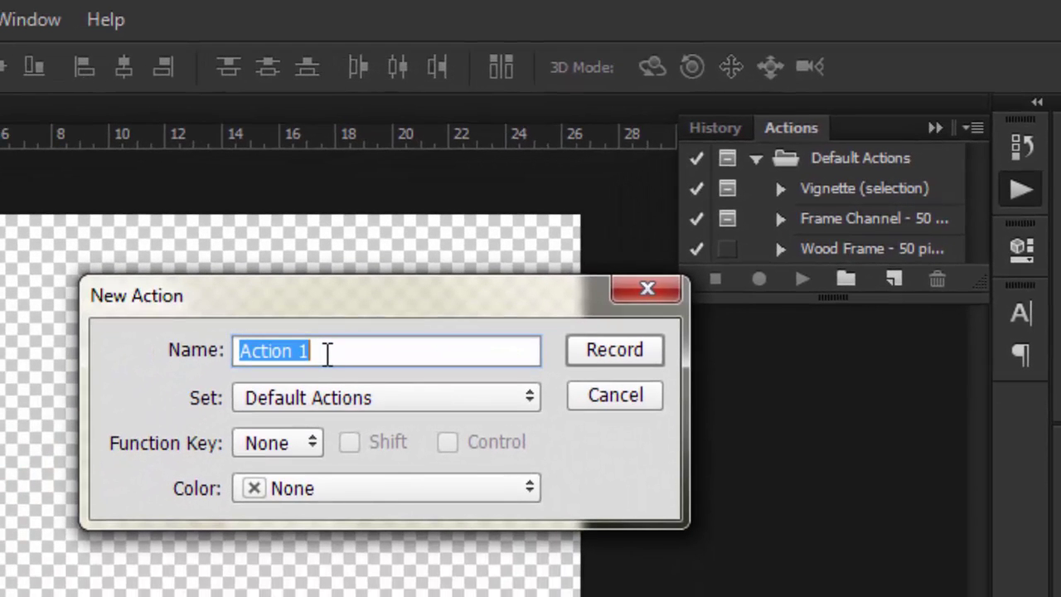
pyautogui.write('Shadows')
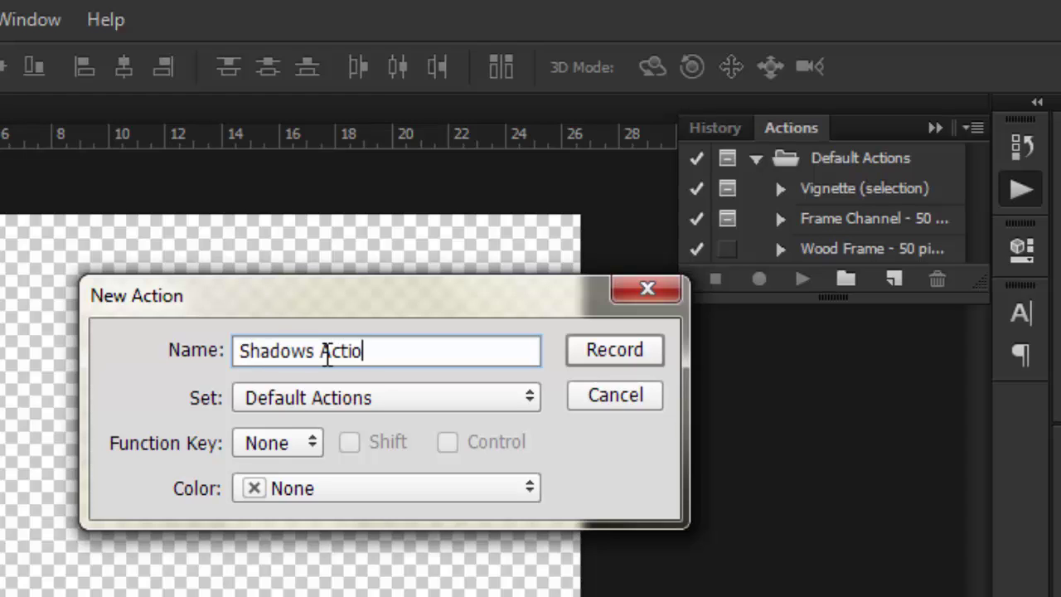
pyautogui.write(' Action')
pyautogui.click(585, 350)
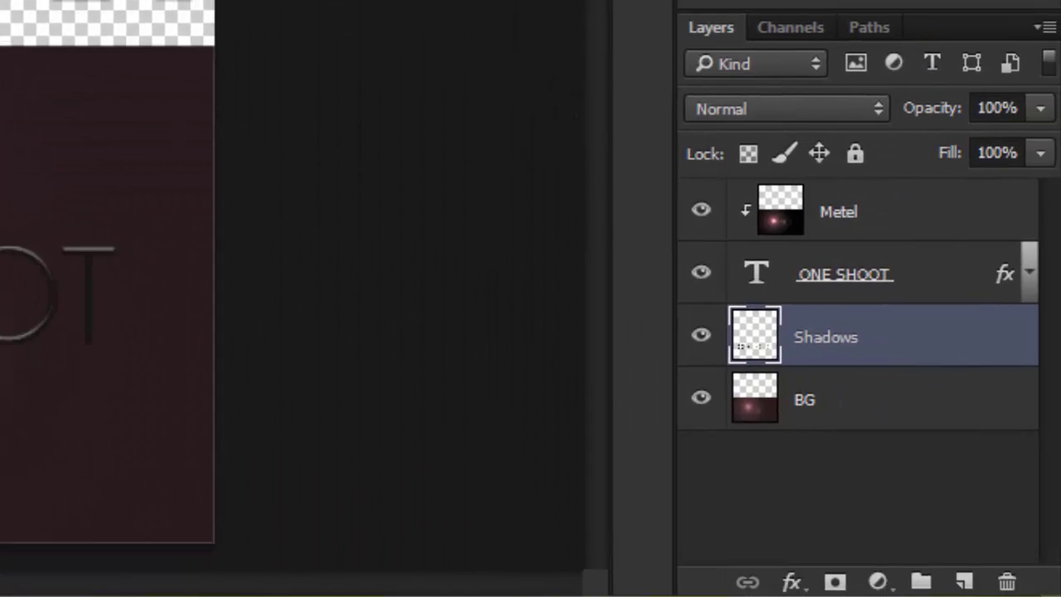
# - Duplicate the Shadows layer and scale the copy's height to 100.2% from a pivot above the text
pyautogui.keyDown('alt'); pyautogui.moveTo(83, 278); pyautogui.dragTo(78, 265); pyautogui.keyUp('alt')
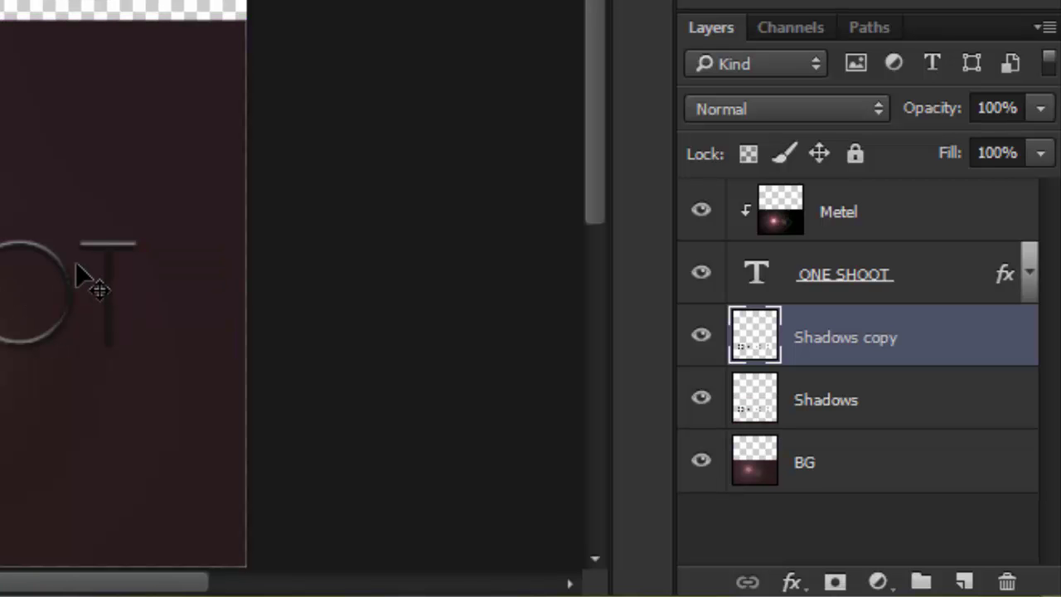
pyautogui.hotkey('ctrl', 't')
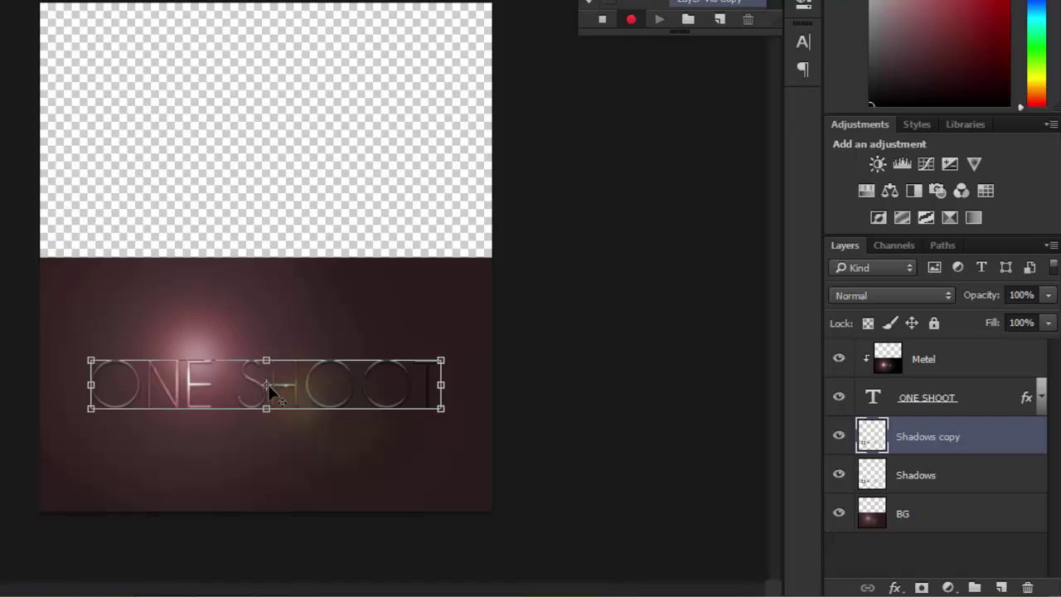
pyautogui.moveTo(268, 384); pyautogui.dragTo(285, 13)
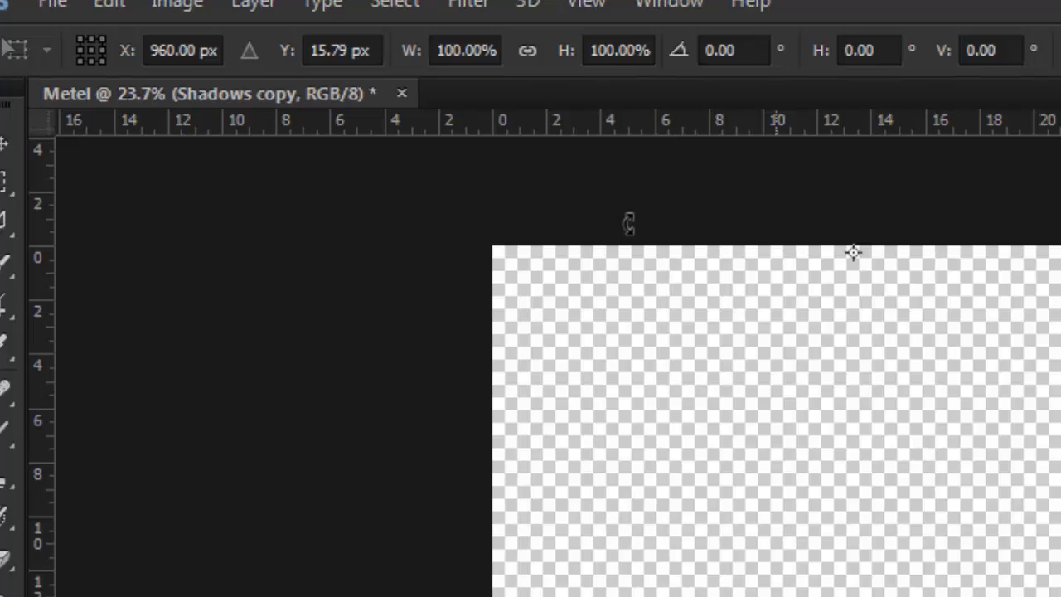
pyautogui.click(621, 50)
pyautogui.doubleClick(622, 50)
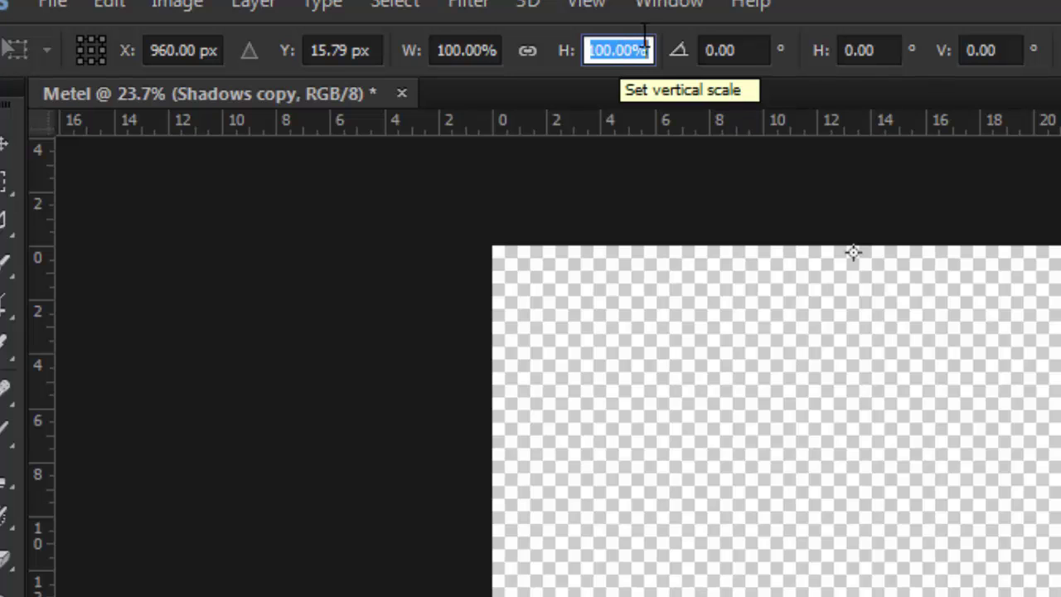
pyautogui.click(627, 51)
pyautogui.press('BackSpace')
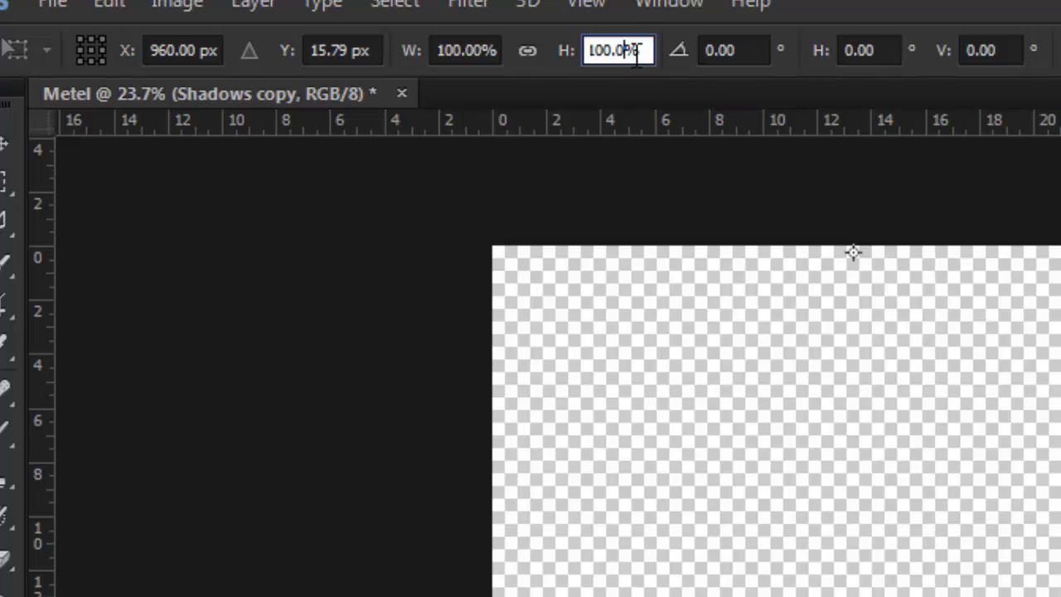
# - Set the copy's width to 100.2%, commit the transform, and stop recording
pyautogui.click(487, 50)
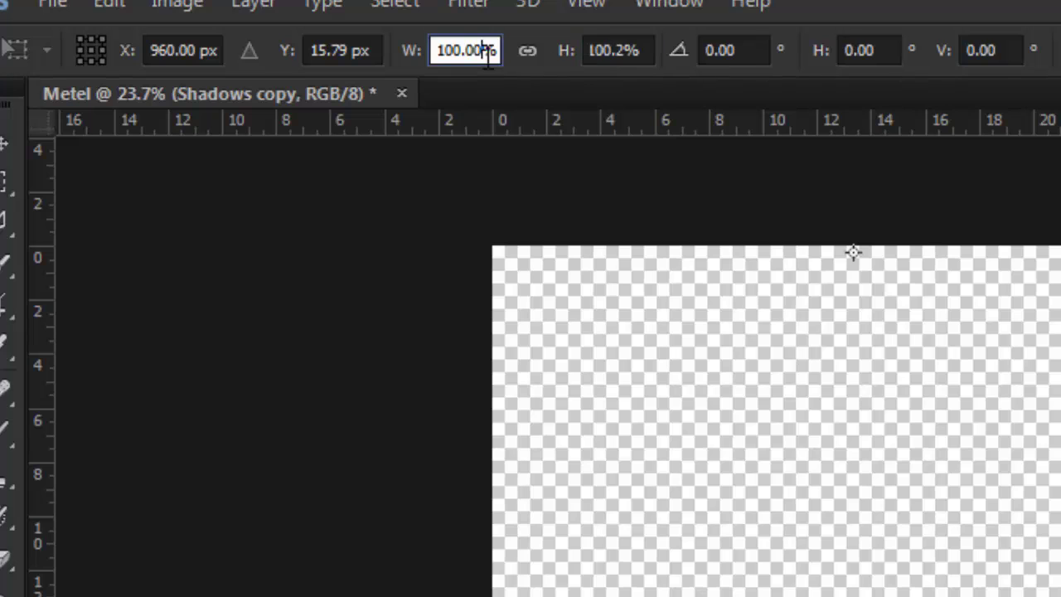
pyautogui.moveTo(487, 50); pyautogui.dragTo(474, 50)
pyautogui.write('2')
pyautogui.press('Return')
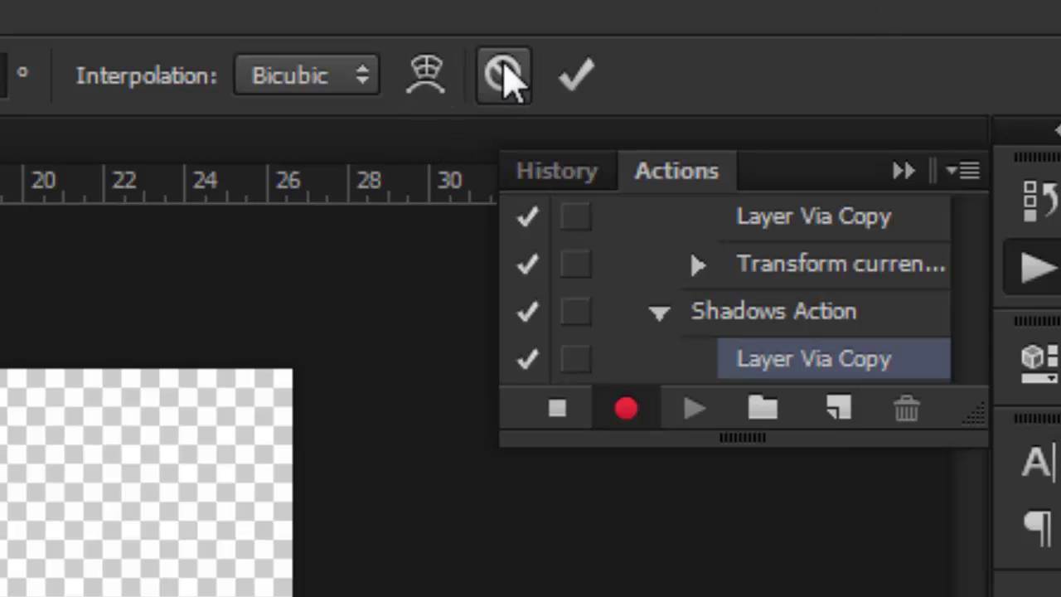
pyautogui.click(577, 83)
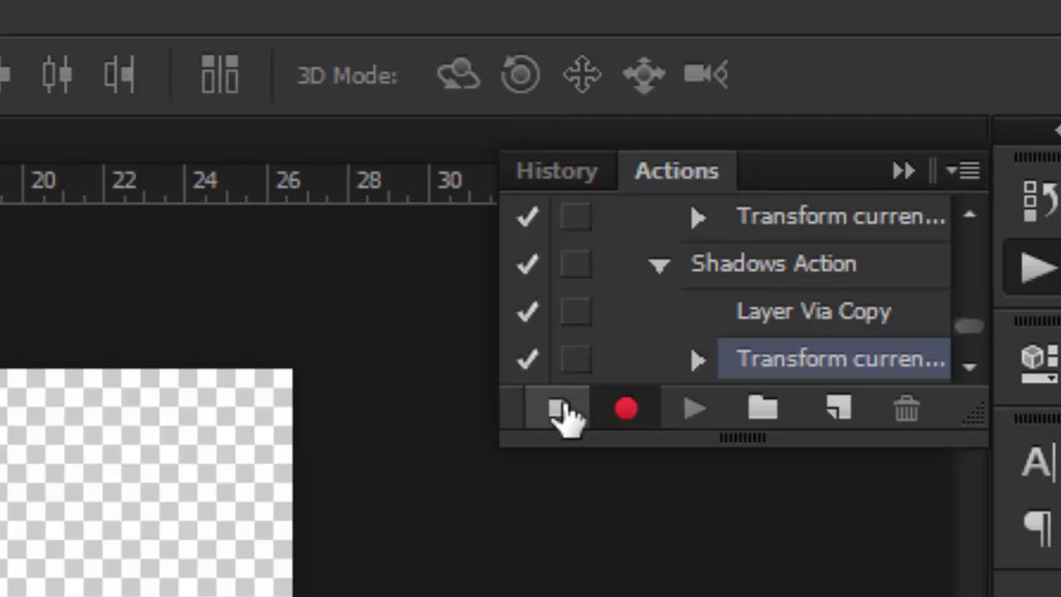
pyautogui.click(565, 416)
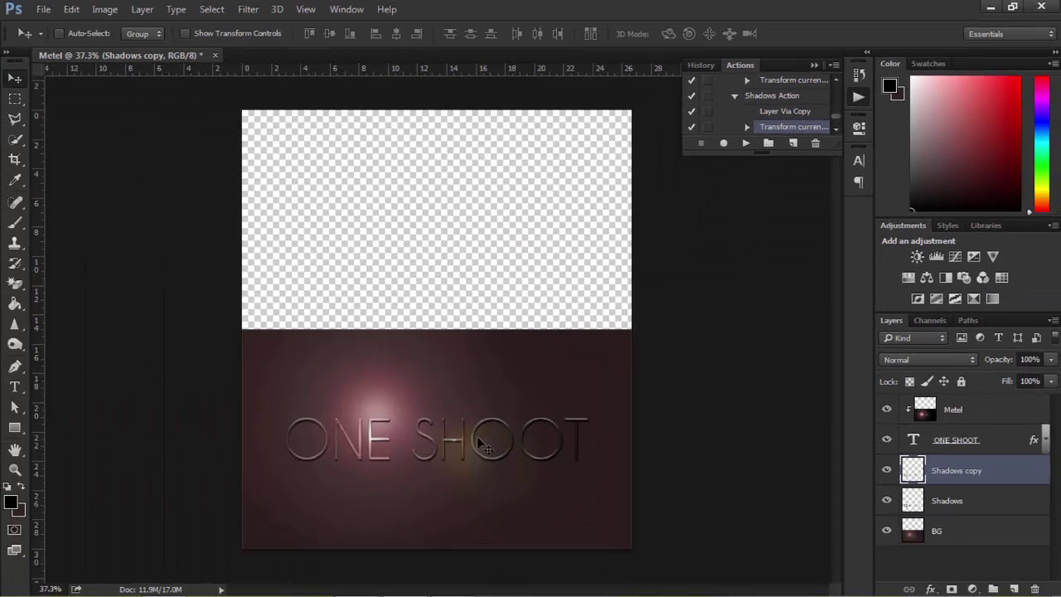
pyautogui.scroll(3, 460, 166)
# - Play Shadows Action repeatedly until the layers reach Shadows copy 25
pyautogui.moveTo(838, 309); pyautogui.dragTo(838, 345)
pyautogui.scroll(1, 512, 471)
pyautogui.scroll(-1, 525, 443)
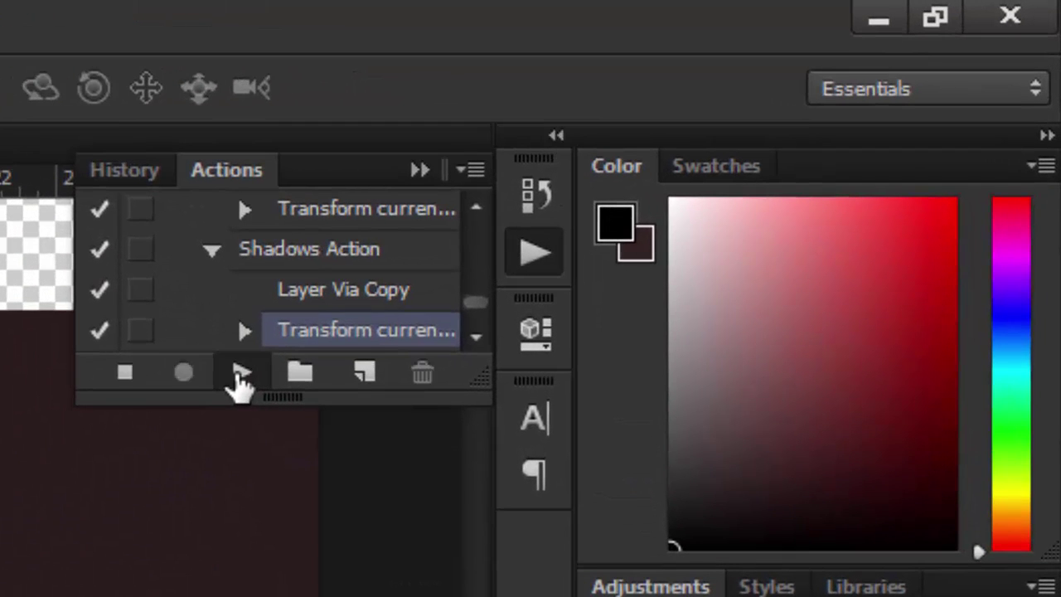
pyautogui.click(366, 317)
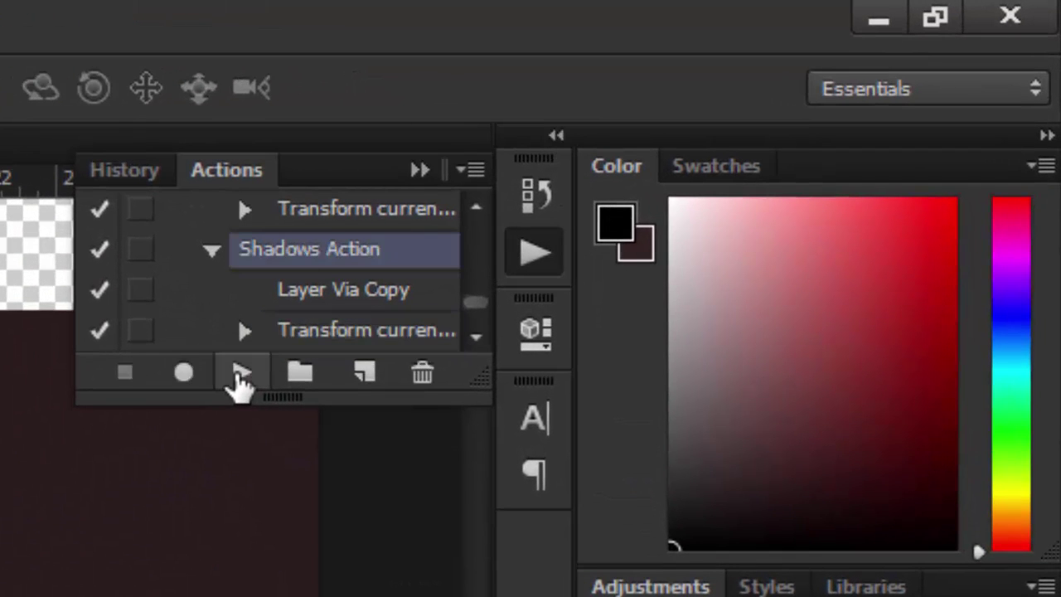
pyautogui.click(240, 373)
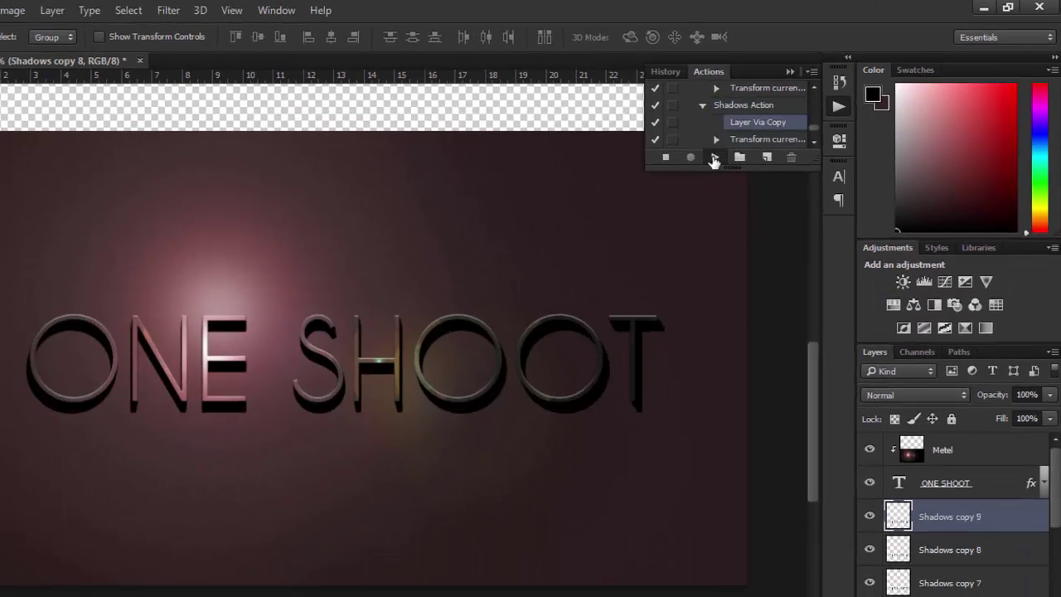
pyautogui.click(714, 158)
pyautogui.click(714, 158)
pyautogui.click(714, 157)
pyautogui.click(713, 157)
pyautogui.click(714, 157)
pyautogui.click(714, 157)
pyautogui.click(713, 158)
pyautogui.click(713, 158)
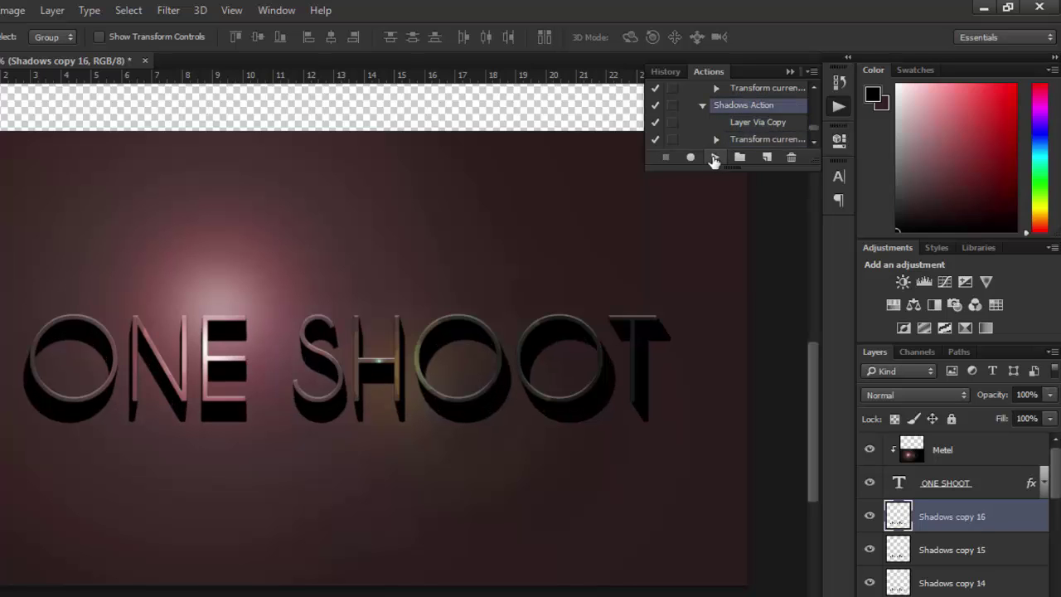
pyautogui.click(713, 157)
pyautogui.click(713, 157)
pyautogui.click(714, 158)
pyautogui.click(714, 158)
pyautogui.click(714, 158)
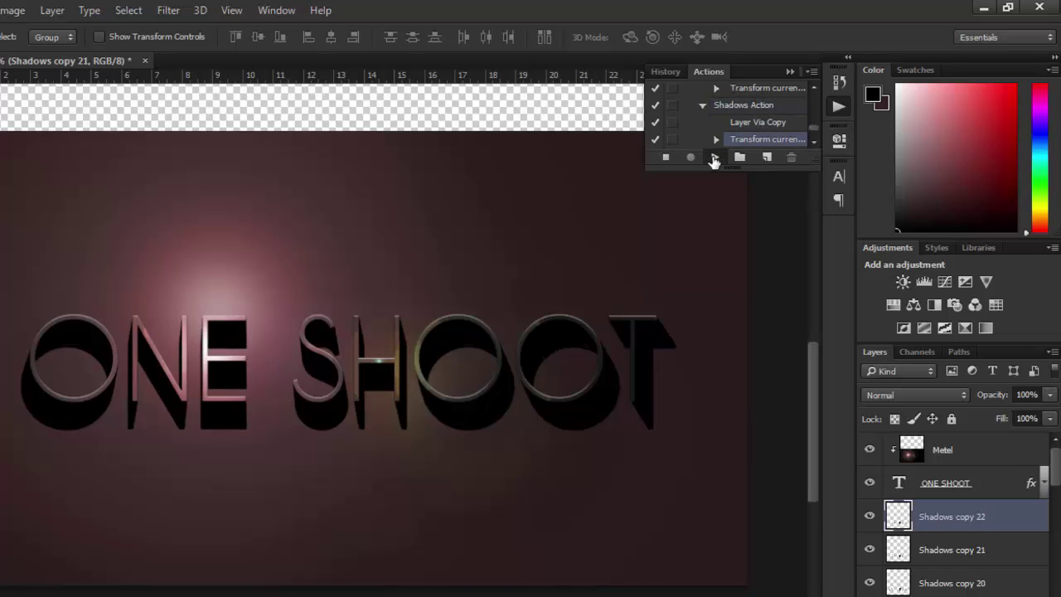
pyautogui.click(713, 158)
pyautogui.click(713, 157)
pyautogui.click(713, 158)
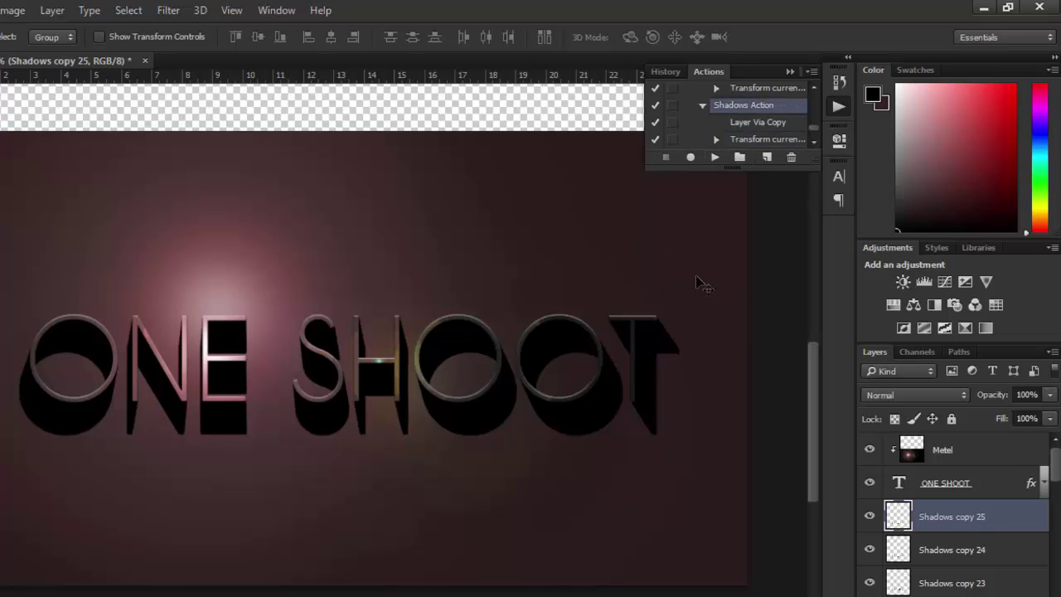
pyautogui.click(789, 72)
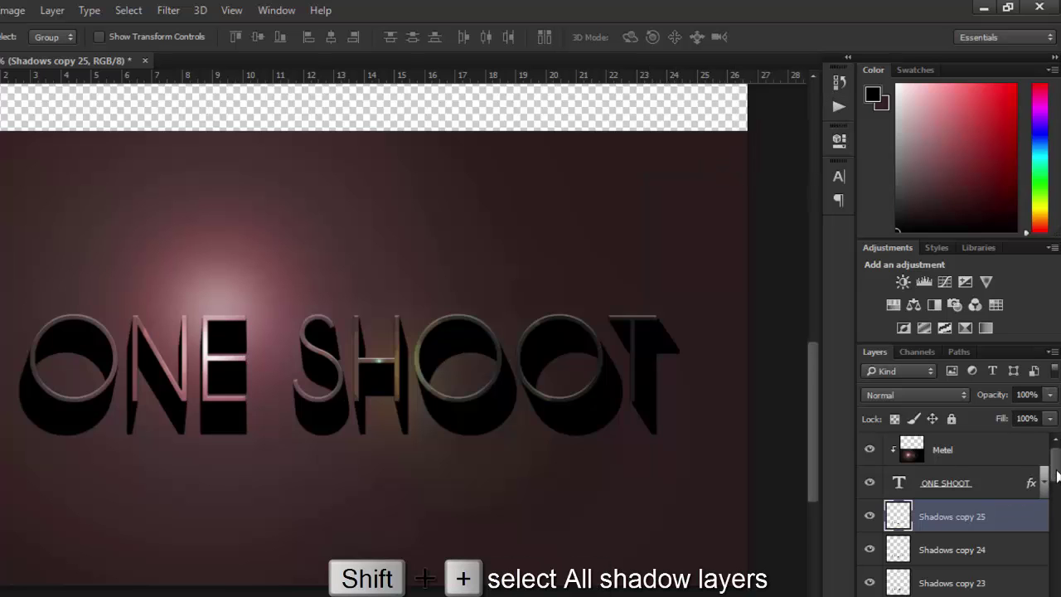
# - Select Shadows copy 25 down through Shadows and merge them with Ctrl+E
pyautogui.scroll(-10, 1056, 474)
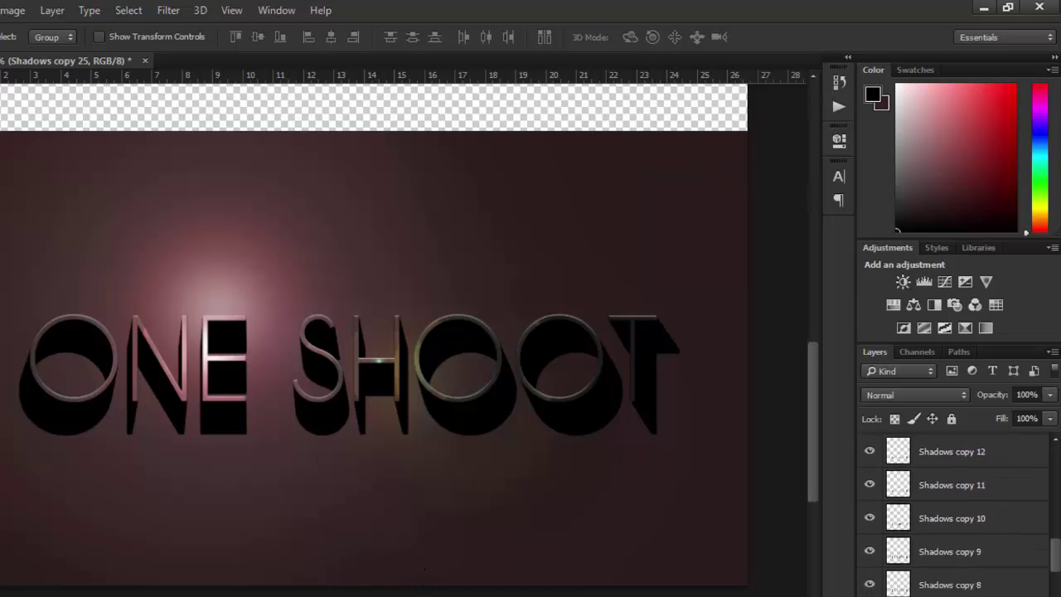
pyautogui.scroll(-8, 953, 514)
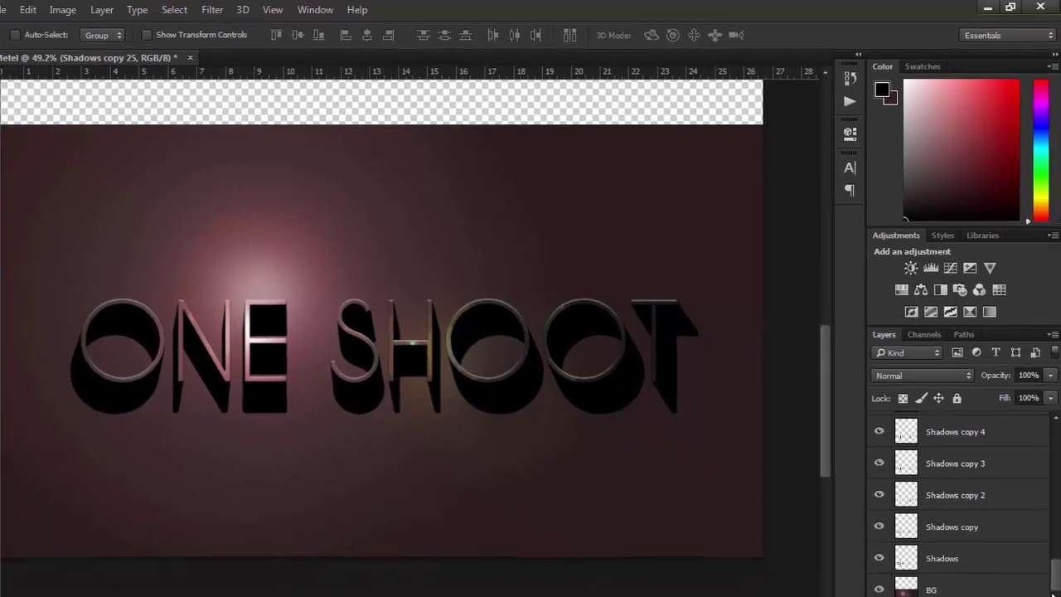
pyautogui.keyDown('shift'); pyautogui.click(905, 557); pyautogui.keyUp('shift')
pyautogui.hotkey('ctrl', 'e')
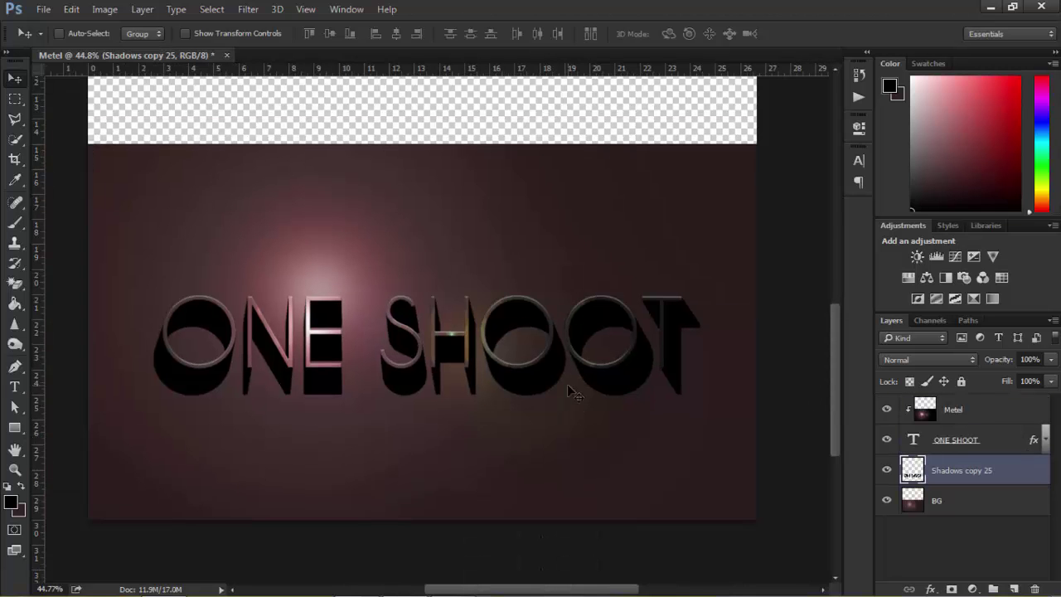
# - Apply a Zoom Radial Blur, amount 3, Best quality, centre shifted up-left, to the merged shadow
pyautogui.click(253, 10)
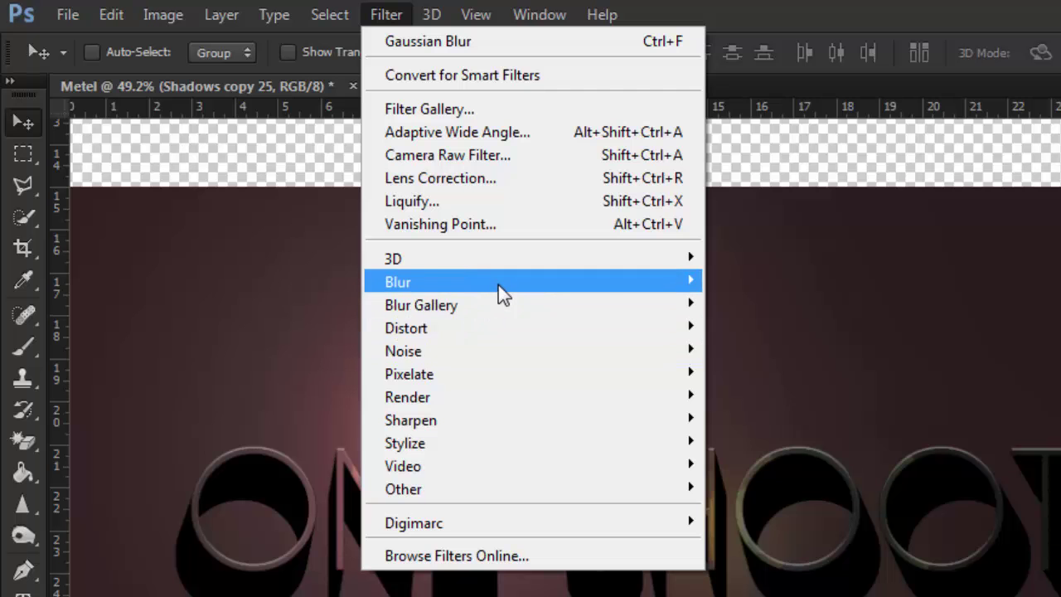
pyautogui.moveTo(498, 285)
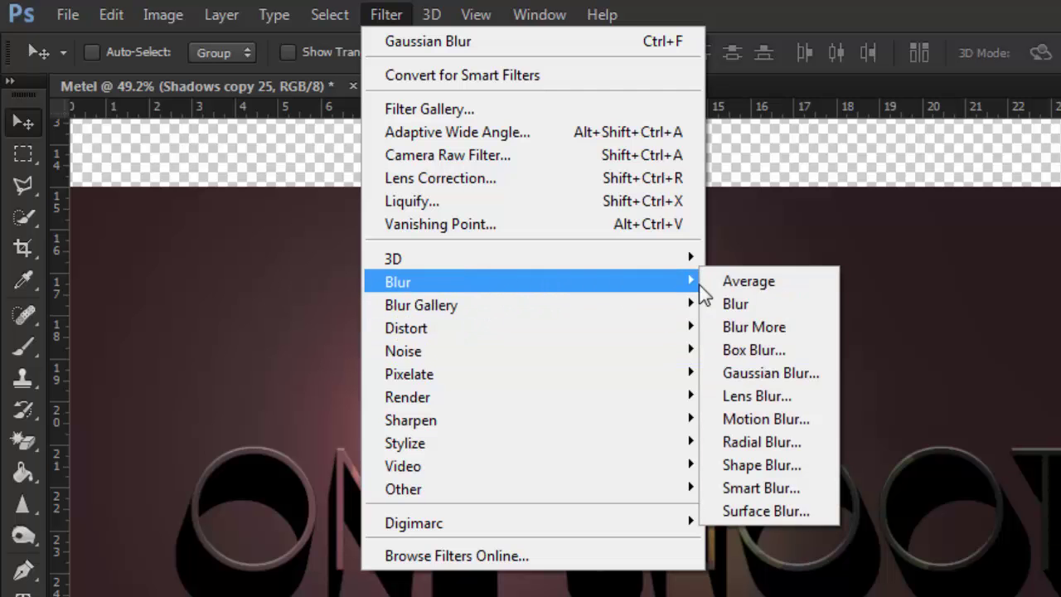
pyautogui.click(772, 436)
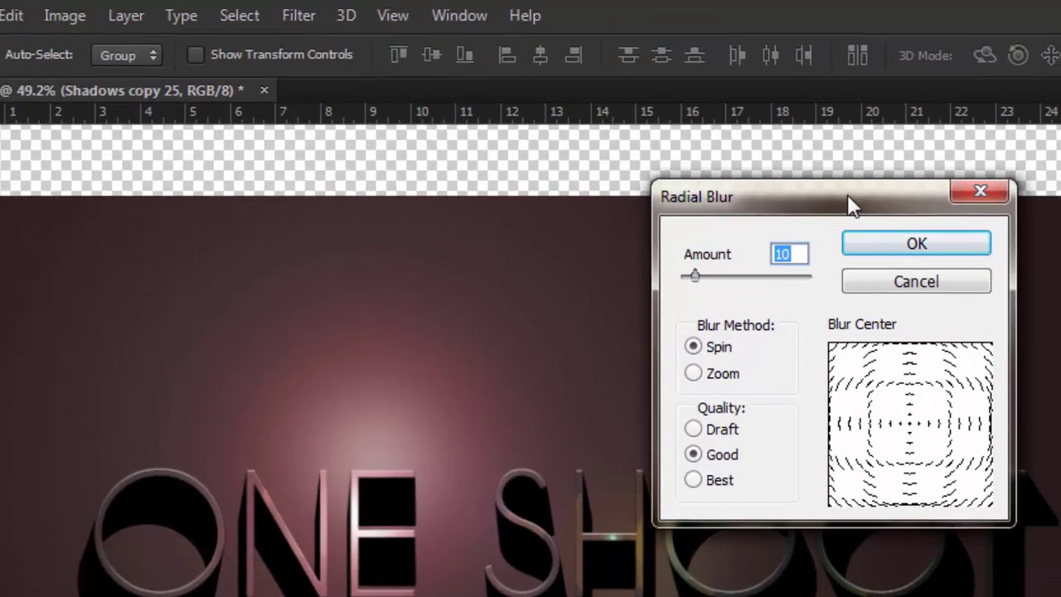
pyautogui.write('3')
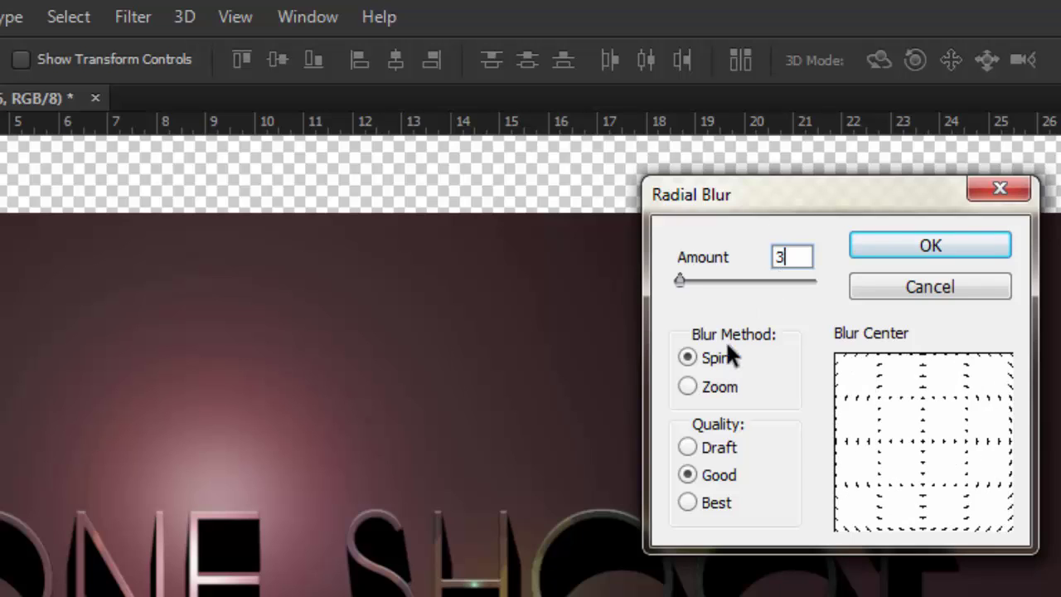
pyautogui.click(688, 385)
pyautogui.click(687, 502)
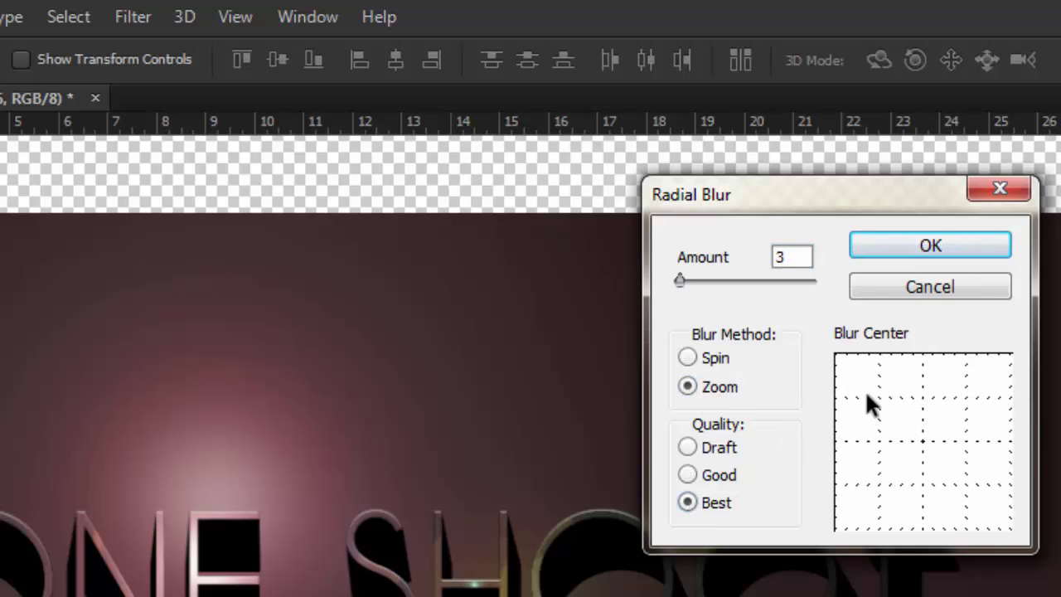
pyautogui.moveTo(864, 388); pyautogui.dragTo(831, 357)
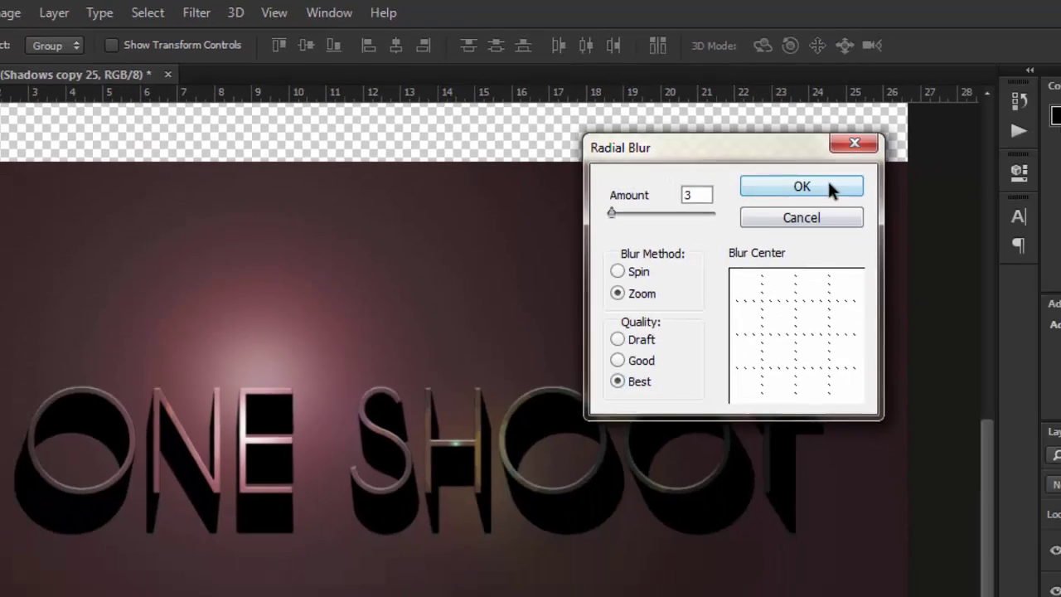
pyautogui.click(977, 246)
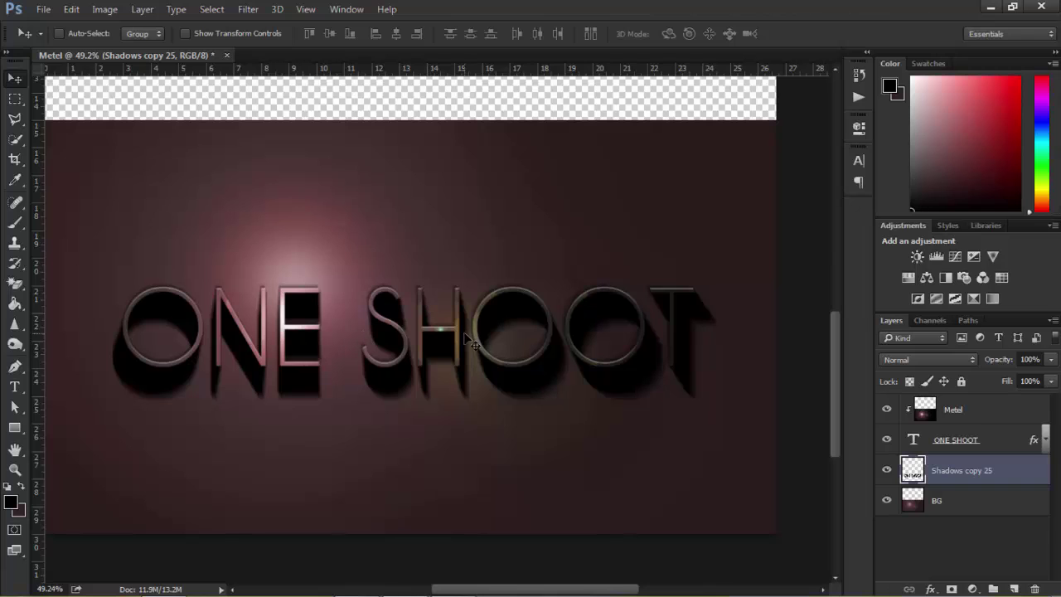
# - Scale Shadows copy 25 to about 100.63% × 100.64% from a pivot above the text and commit
pyautogui.scroll(1, 454, 303)
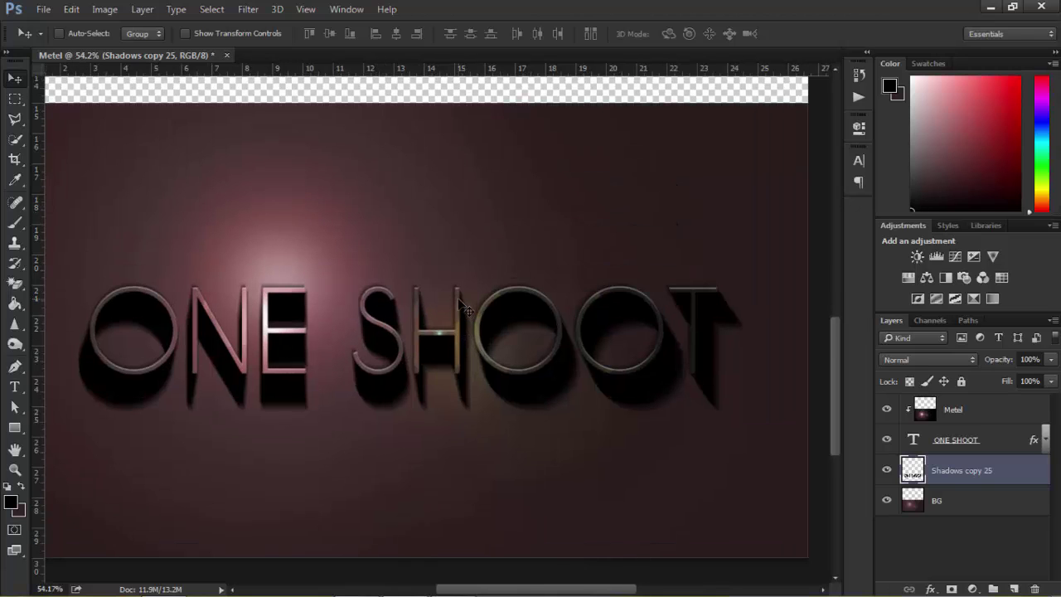
pyautogui.scroll(-1, 464, 307)
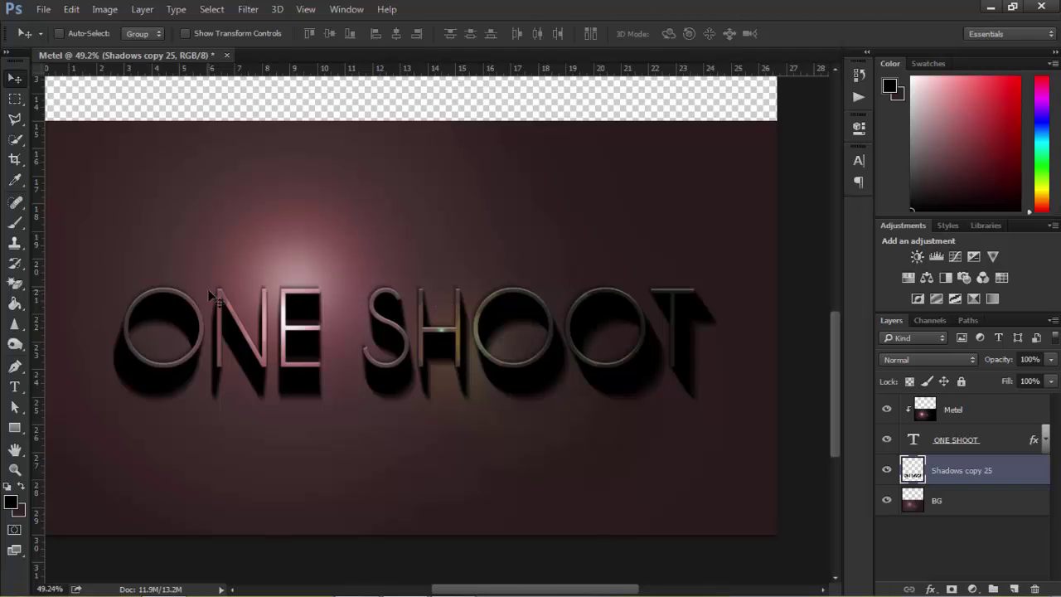
pyautogui.hotkey('ctrl', 't')
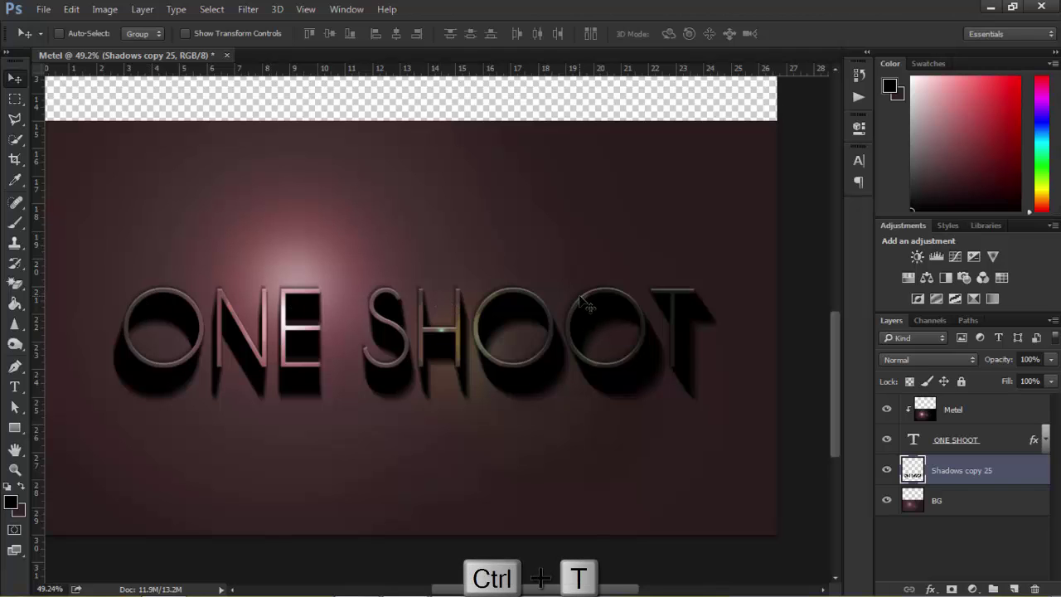
pyautogui.scroll(-4, 481, 315)
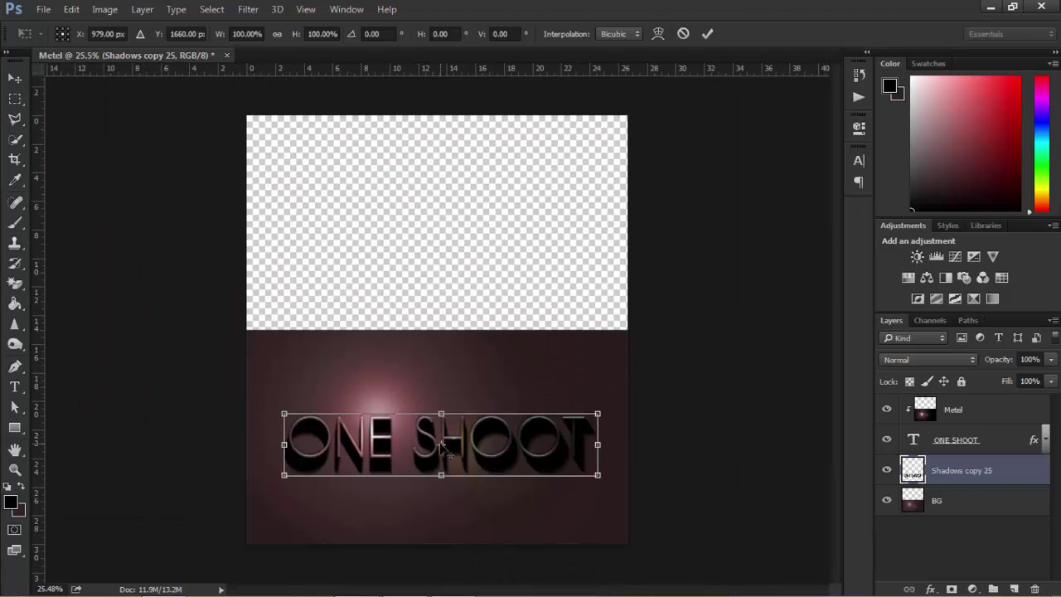
pyautogui.moveTo(441, 445); pyautogui.dragTo(457, 123)
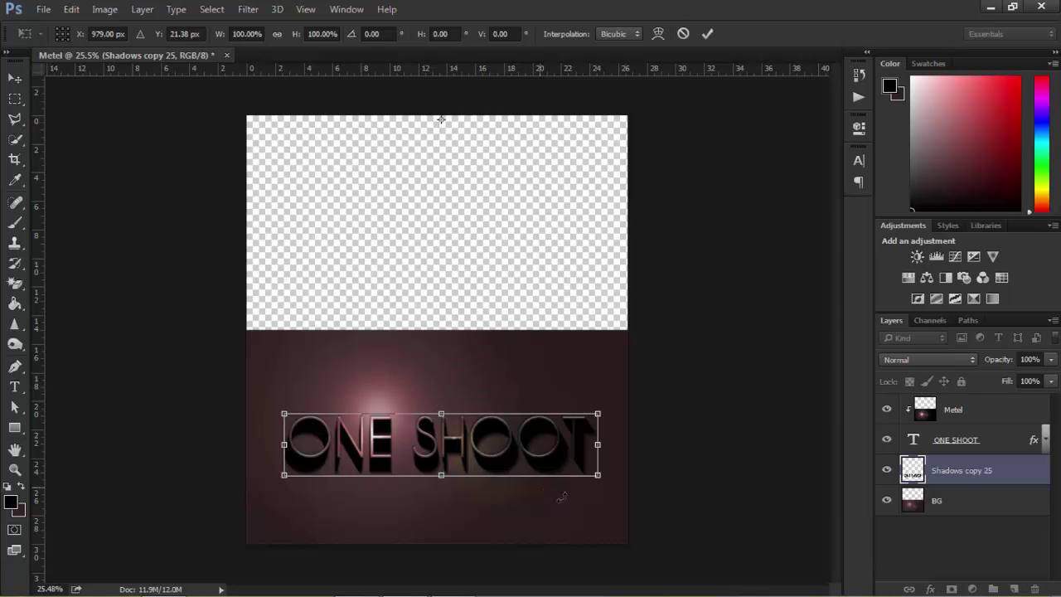
pyautogui.scroll(4, 575, 495)
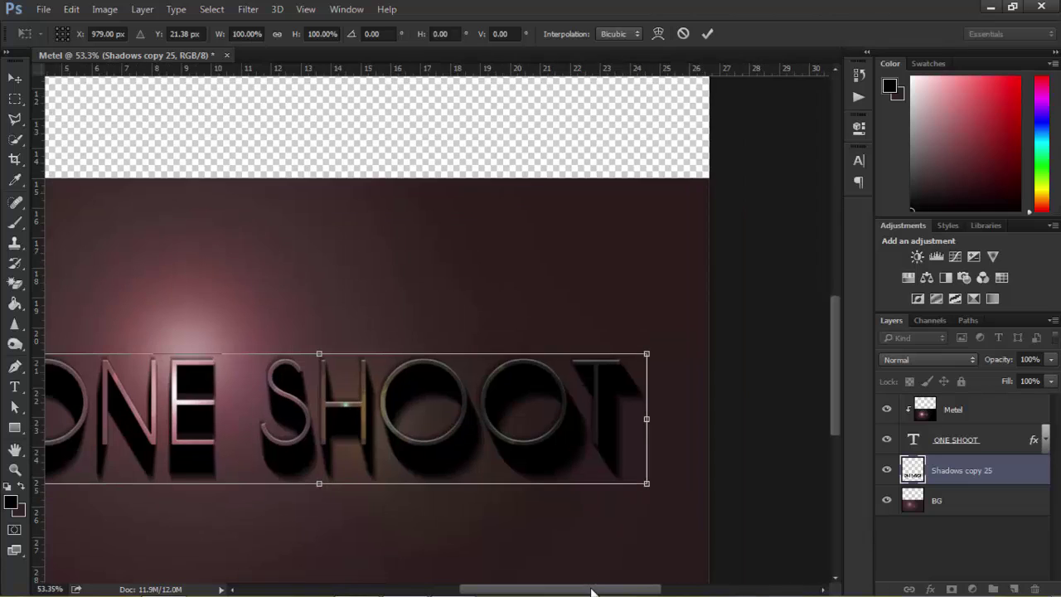
pyautogui.moveTo(592, 591); pyautogui.dragTo(567, 591)
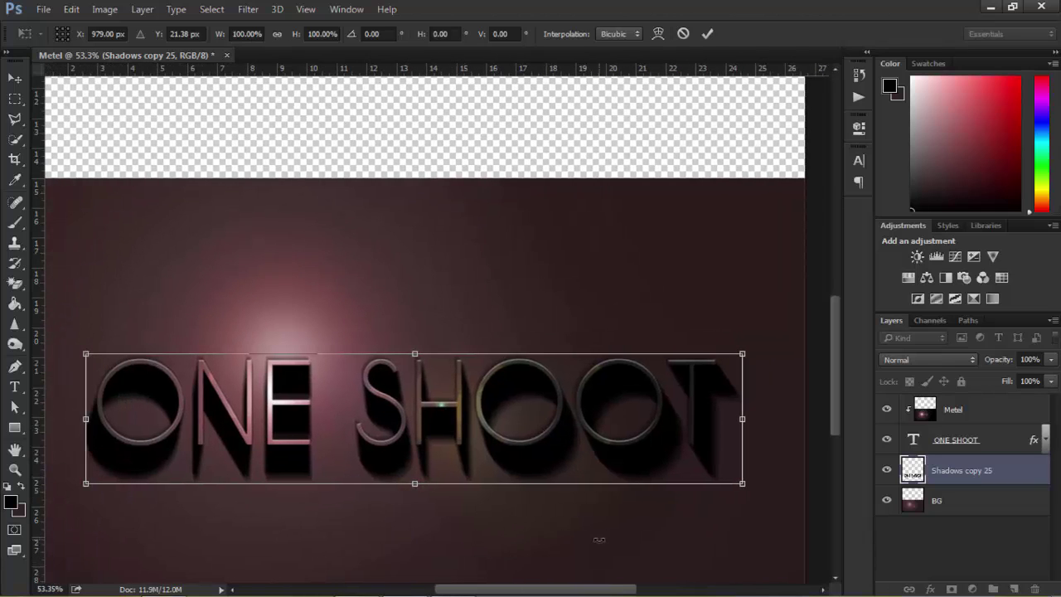
pyautogui.hotkey('shift', 'alt', '+')
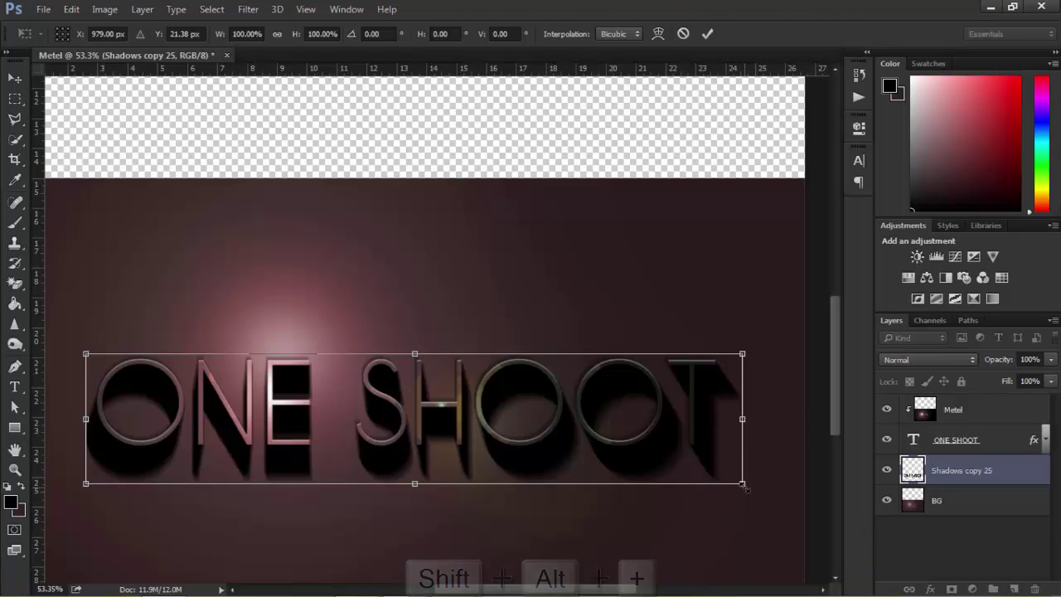
pyautogui.moveTo(745, 489); pyautogui.dragTo(749, 490)
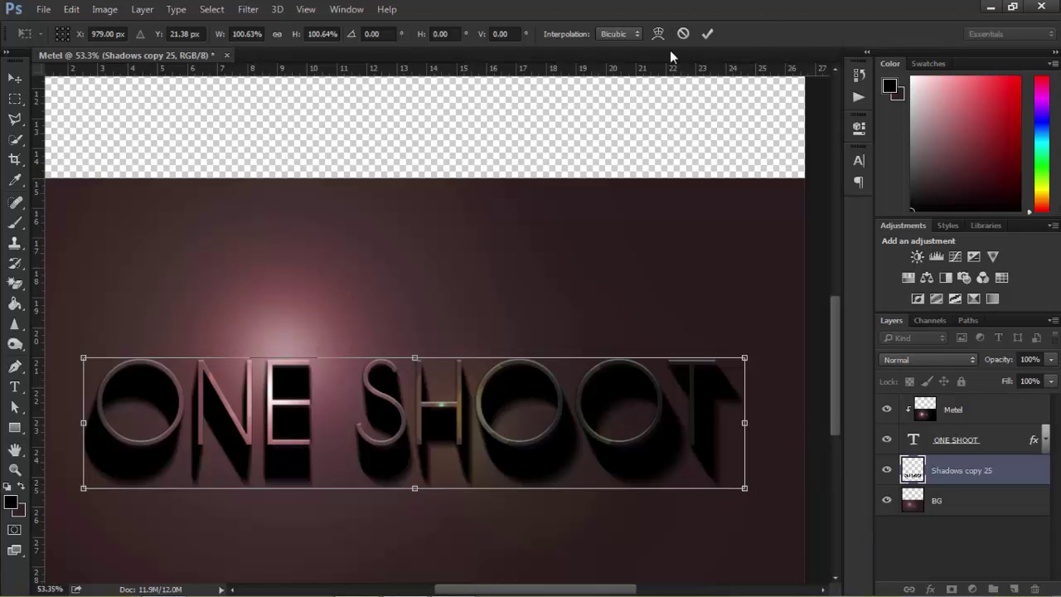
pyautogui.click(707, 33)
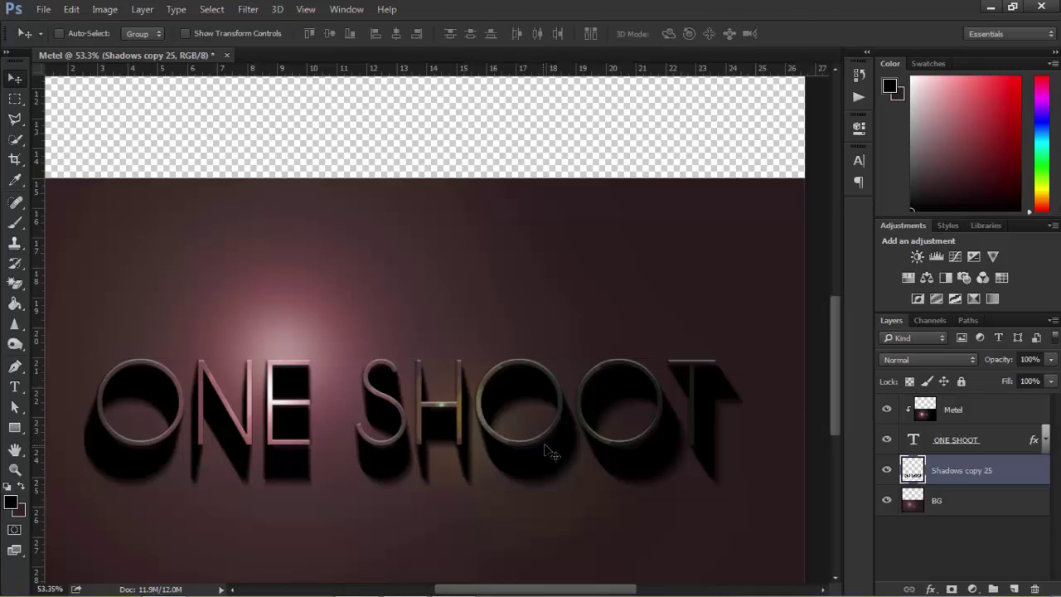
# - Nudge Shadows copy 25 a pixel at a time left and right until it aligns behind the letters
pyautogui.scroll(2, 438, 434)
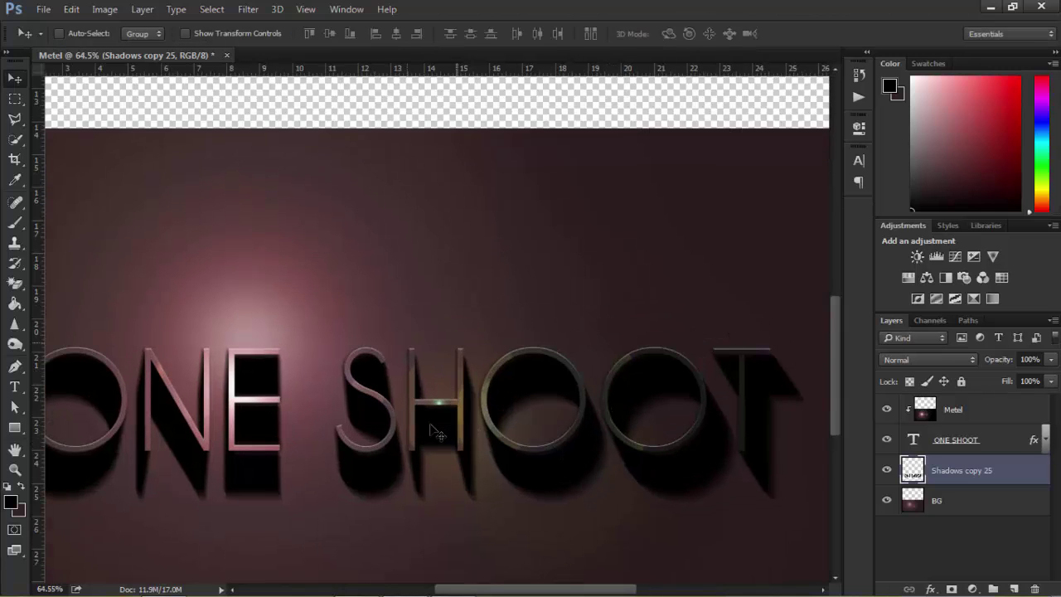
pyautogui.scroll(-1, 437, 433)
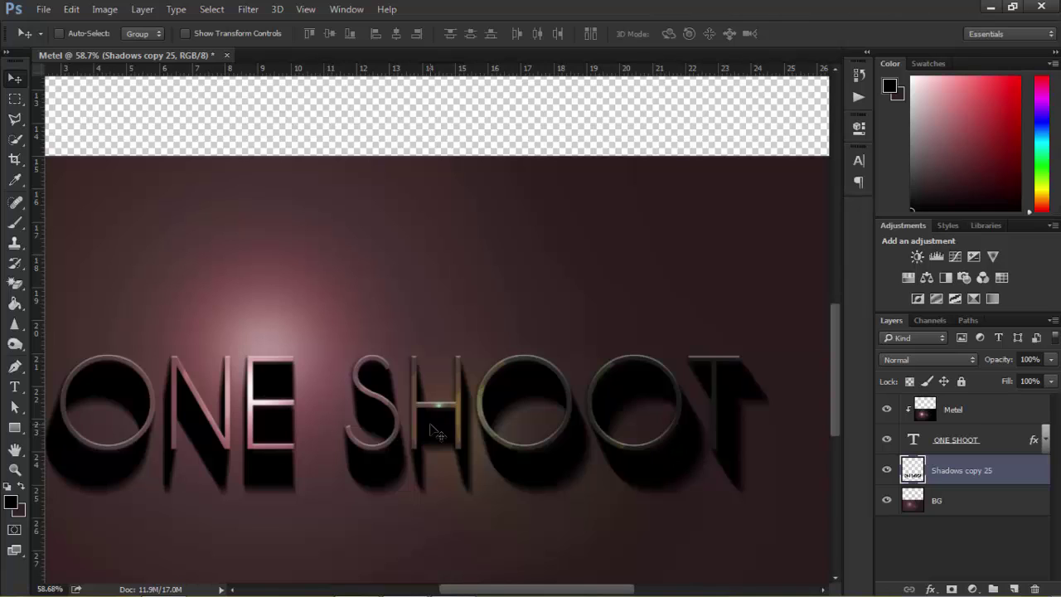
pyautogui.press('Right')
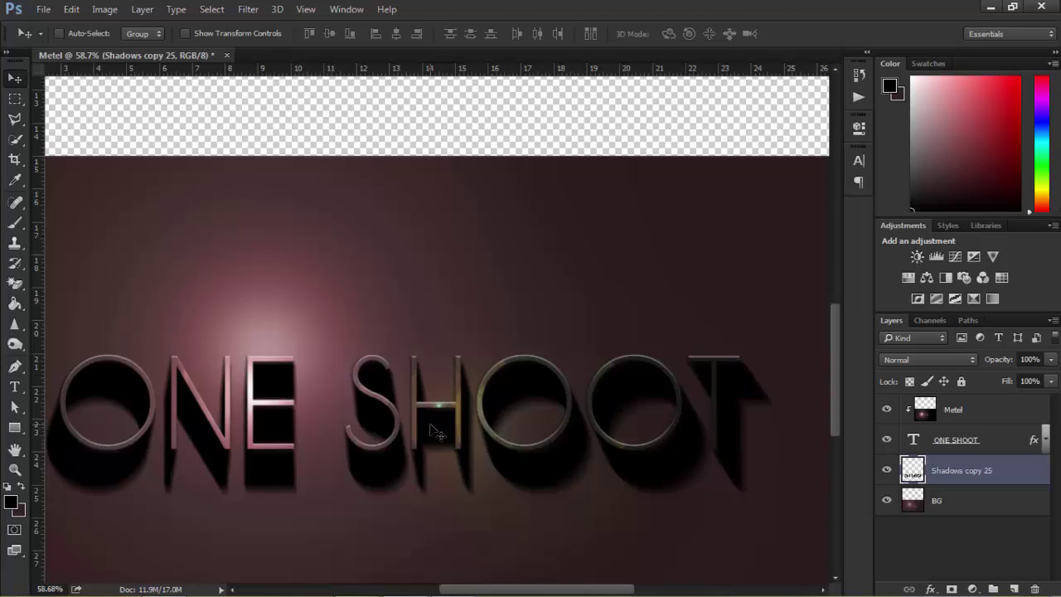
pyautogui.press('Right')
pyautogui.press('Left')
pyautogui.press('Left')
pyautogui.press('Right')
pyautogui.press('Left')
pyautogui.press('Right')
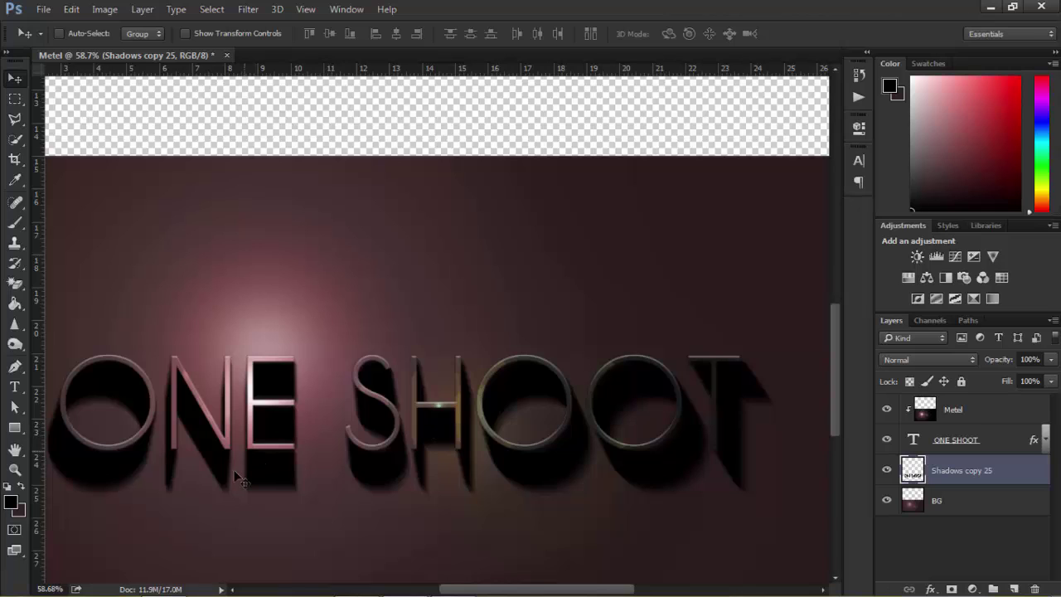
pyautogui.press('Left')
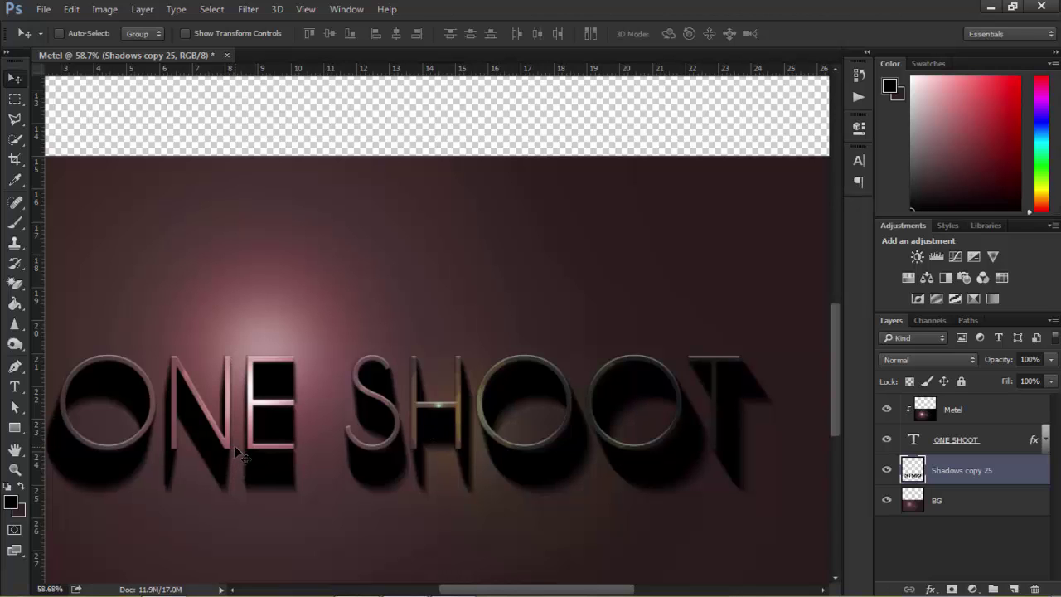
pyautogui.scroll(-1, 290, 396)
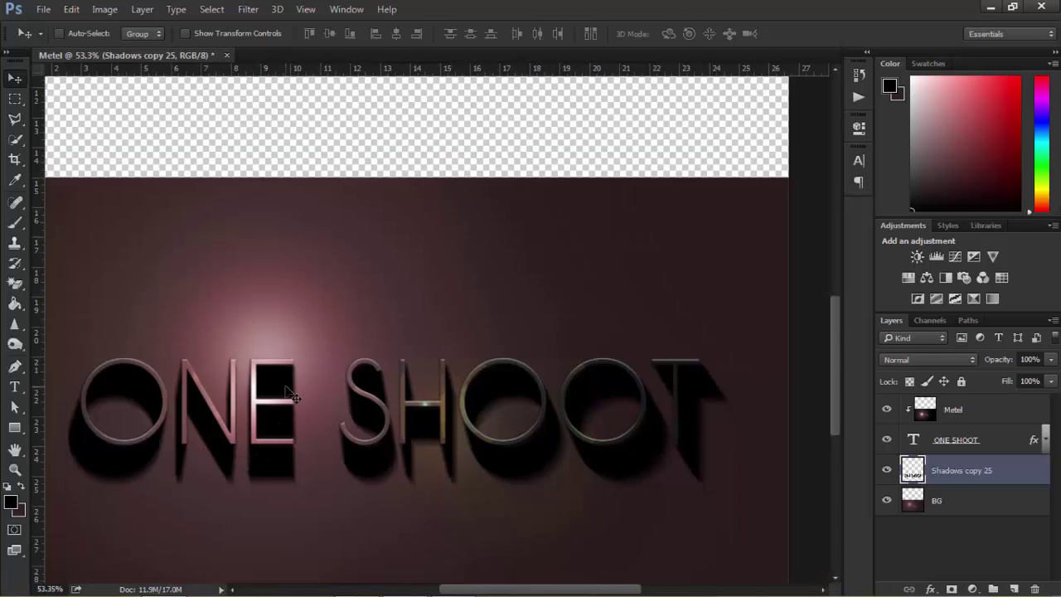
pyautogui.scroll(-1, 290, 396)
pyautogui.scroll(-2, 286, 388)
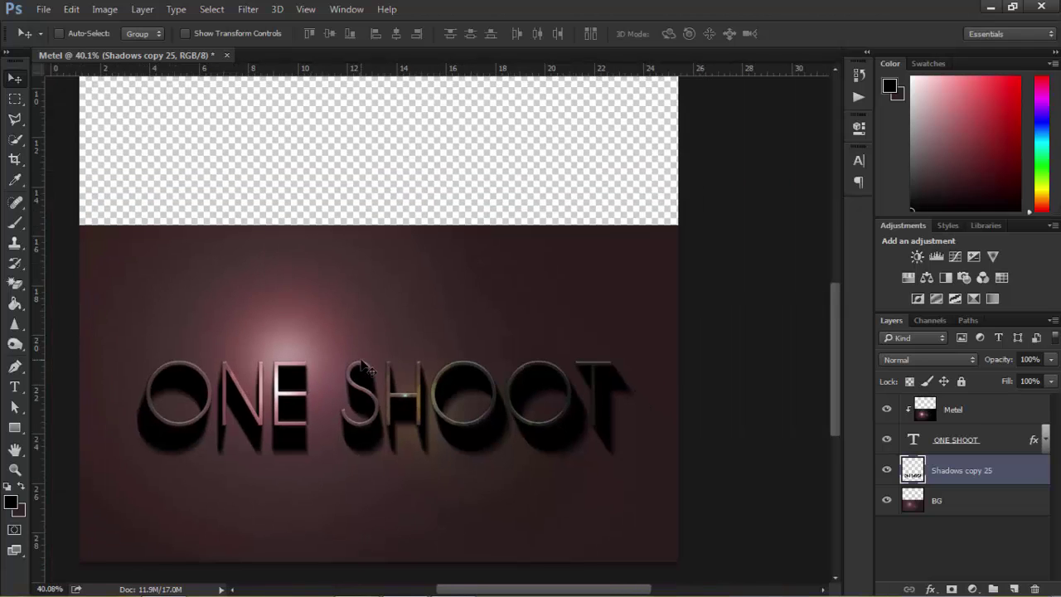
pyautogui.scroll(3, 332, 373)
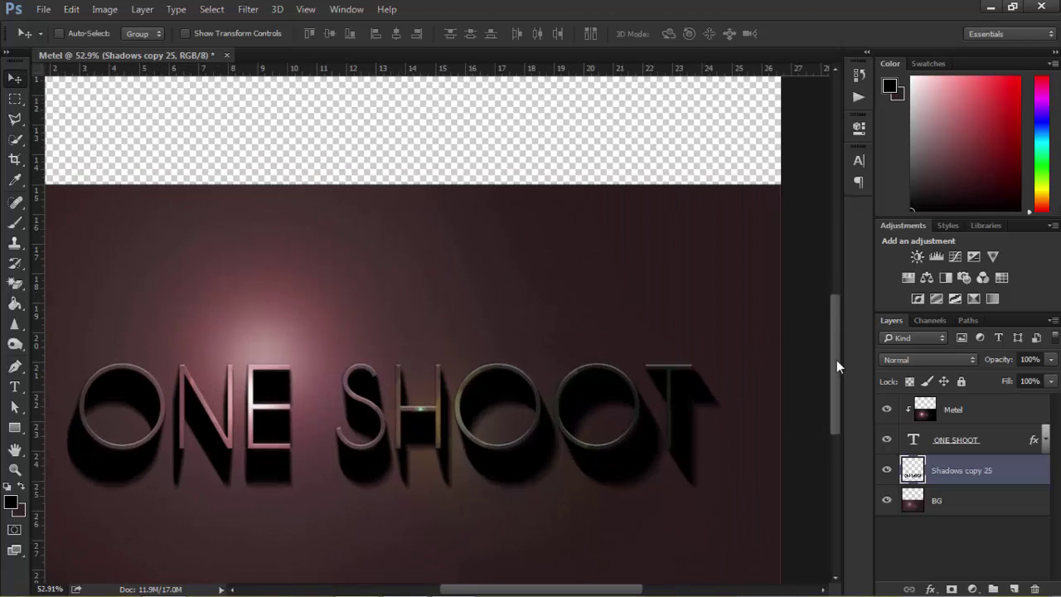
pyautogui.scroll(-1, 836, 369)
pyautogui.scroll(-1, 473, 350)
pyautogui.scroll(-1, 447, 348)
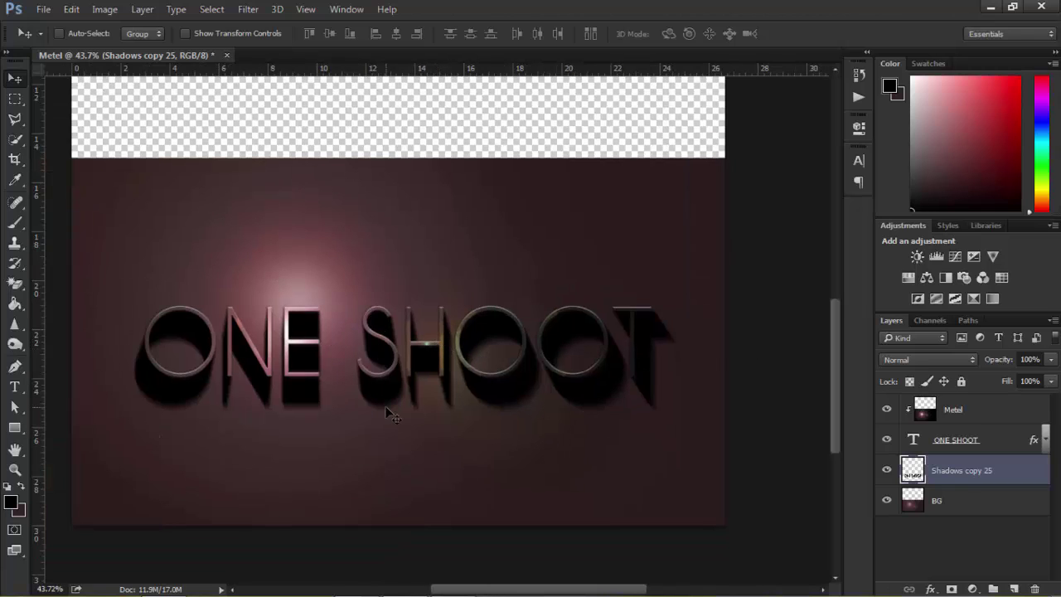
# - Apply Add Noise to the BG layer at 2.5% amount, Gaussian, Monochromatic
pyautogui.click(938, 497)
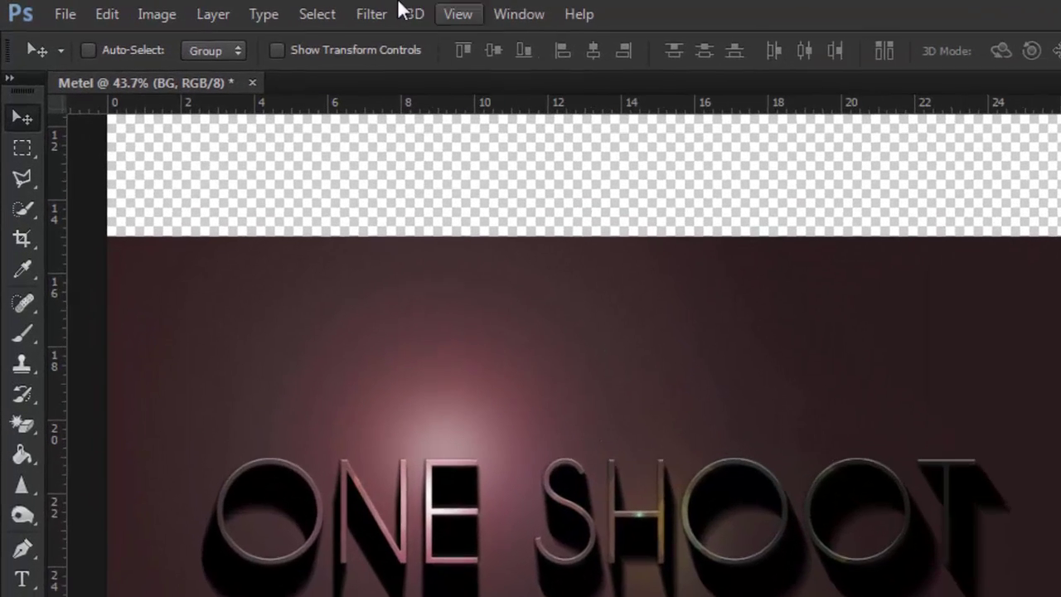
pyautogui.click(371, 15)
pyautogui.moveTo(423, 338)
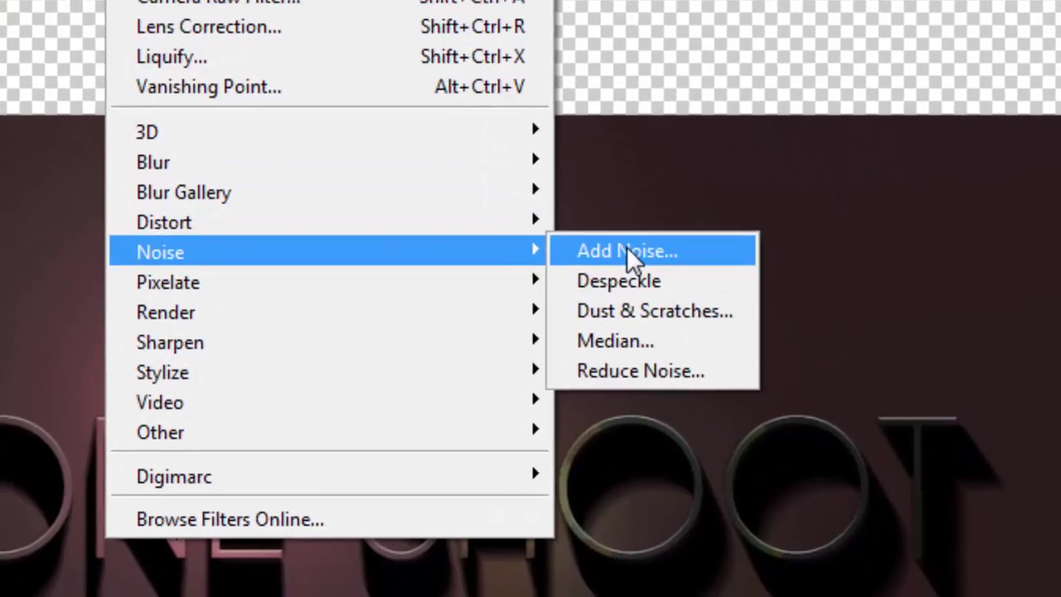
pyautogui.click(620, 242)
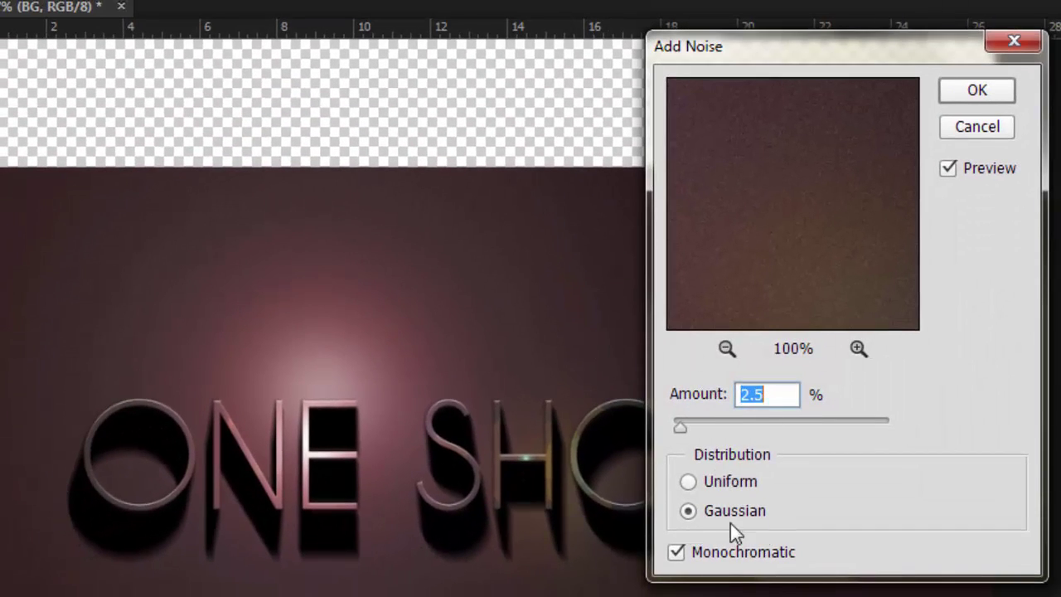
pyautogui.click(953, 98)
# - Crop the top edge of the Metel canvas down to the background's top and commit
pyautogui.press('c')
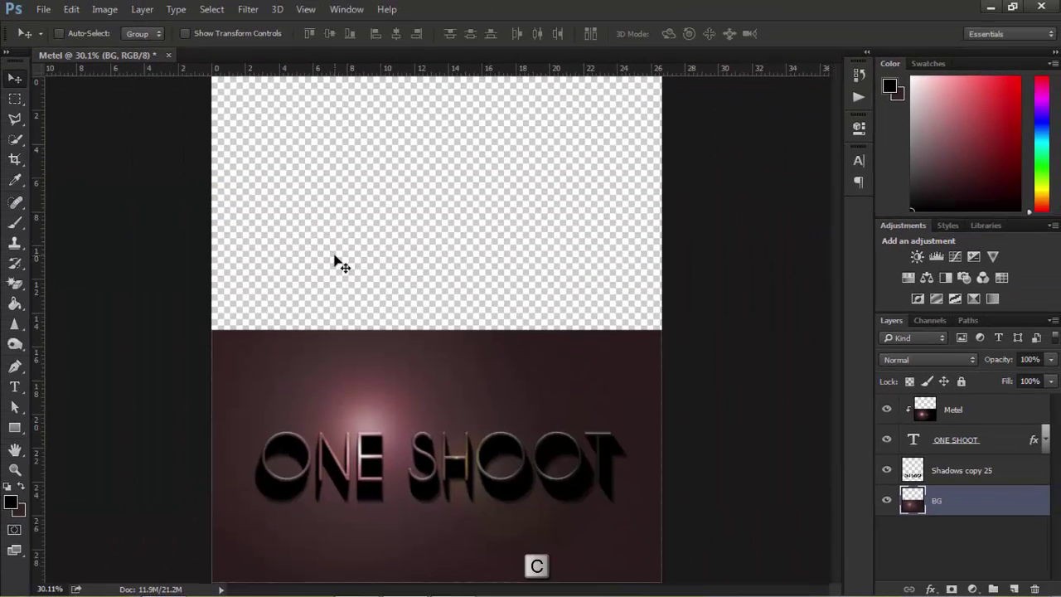
pyautogui.scroll(1, 334, 254)
pyautogui.scroll(-2, 339, 260)
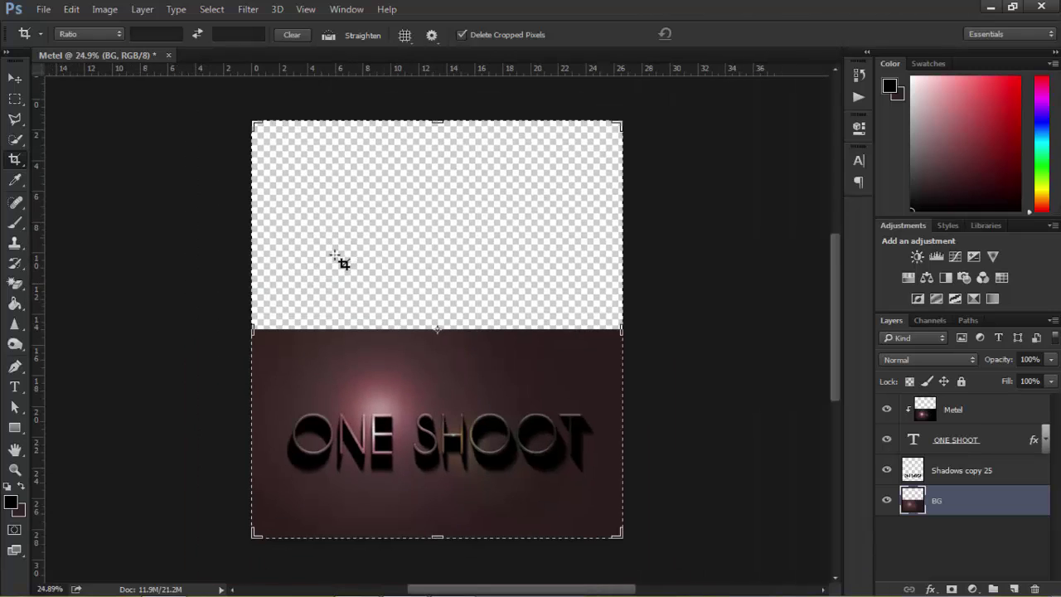
pyautogui.moveTo(435, 124); pyautogui.dragTo(447, 285)
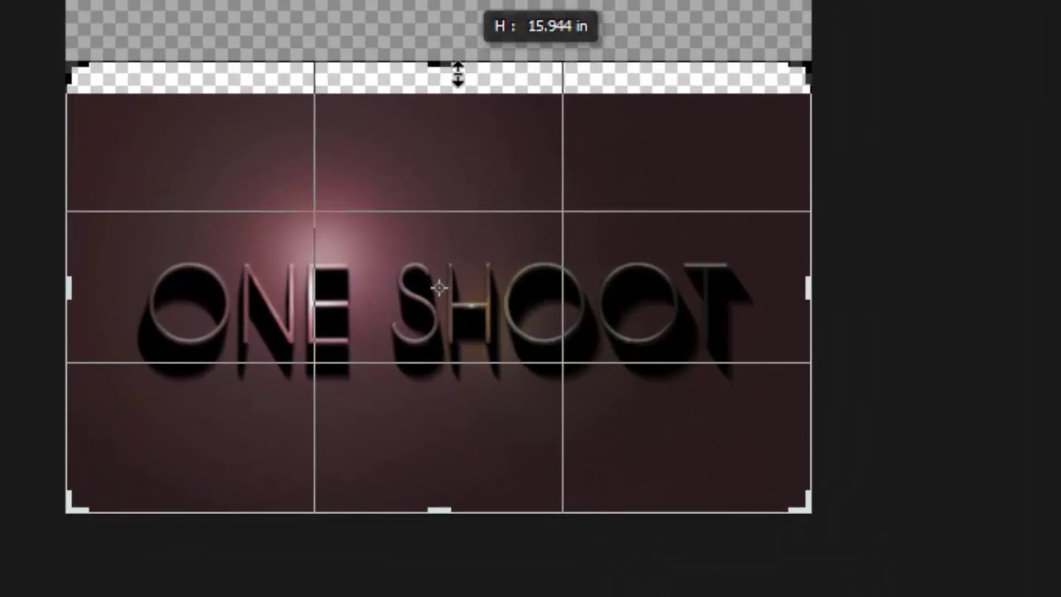
pyautogui.moveTo(458, 75); pyautogui.dragTo(454, 78)
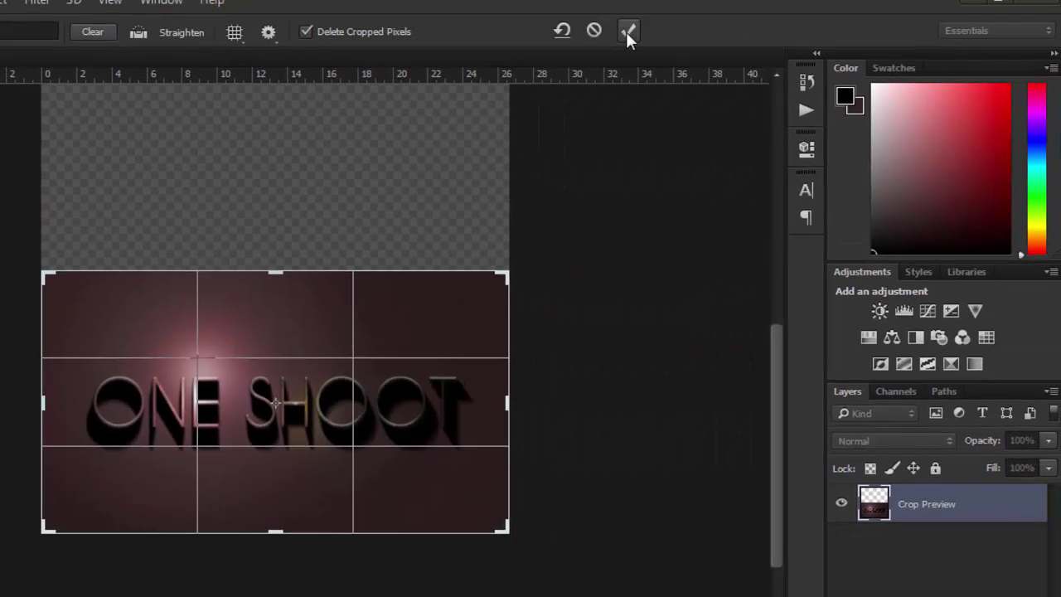
pyautogui.click(626, 31)
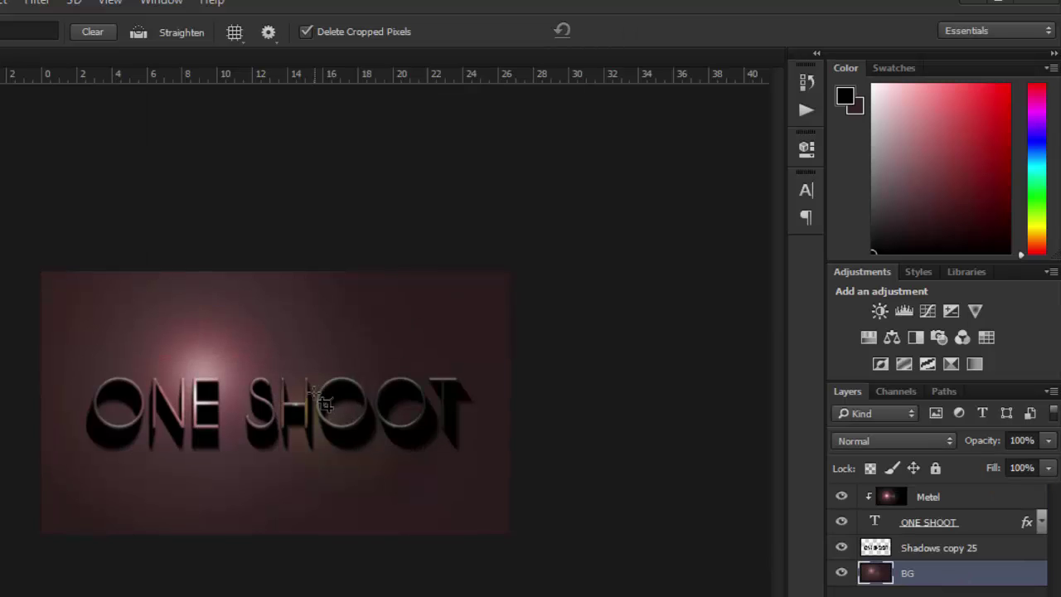
pyautogui.scroll(3, 324, 403)
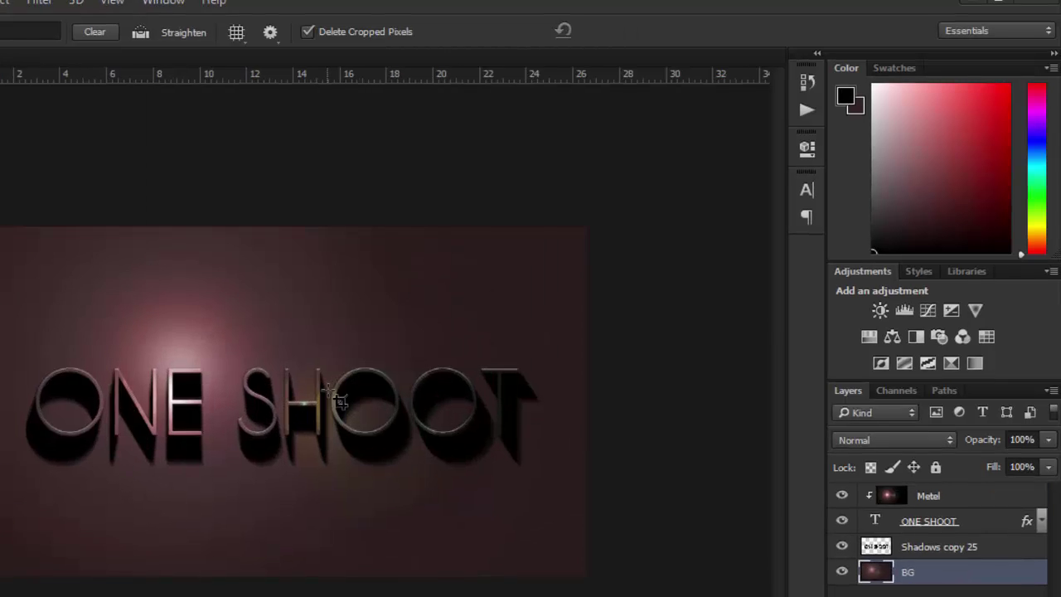